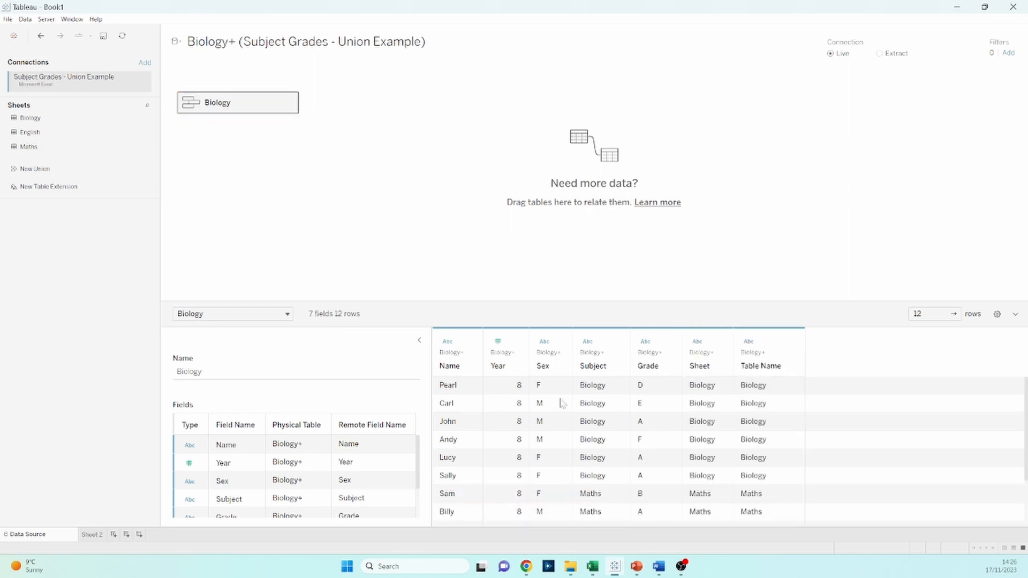
# Examine the unioned Biology and Maths rows and the Table Name column in the data preview
pyautogui.scroll(-1, 629, 415)
pyautogui.scroll(-2, 631, 421)
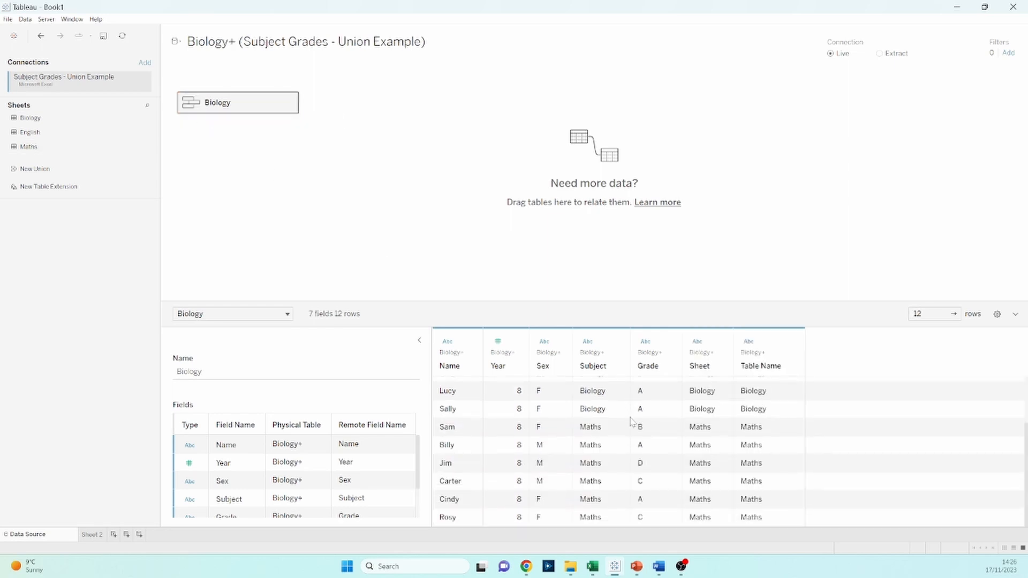
pyautogui.scroll(4, 640, 436)
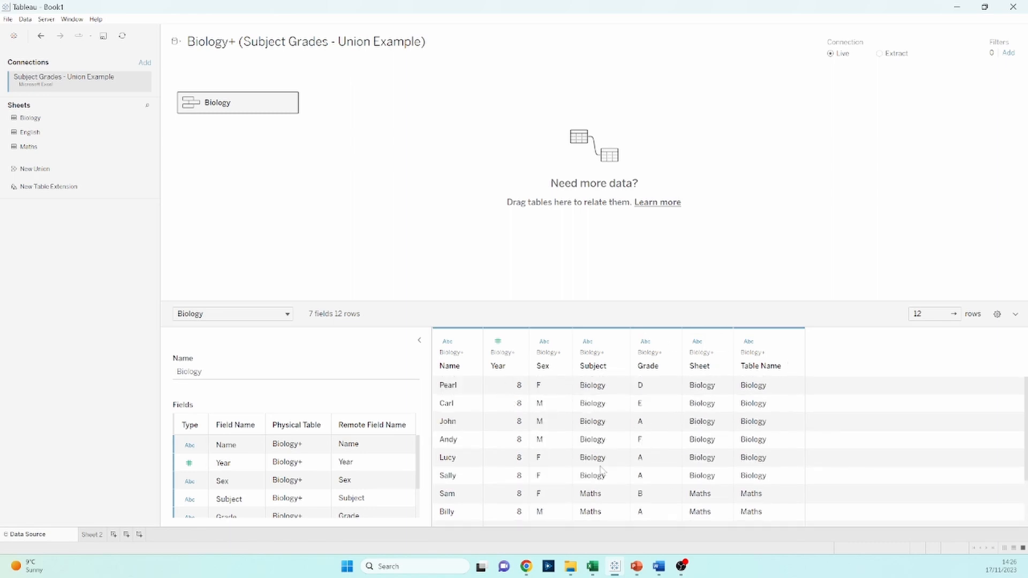
pyautogui.scroll(-2, 586, 448)
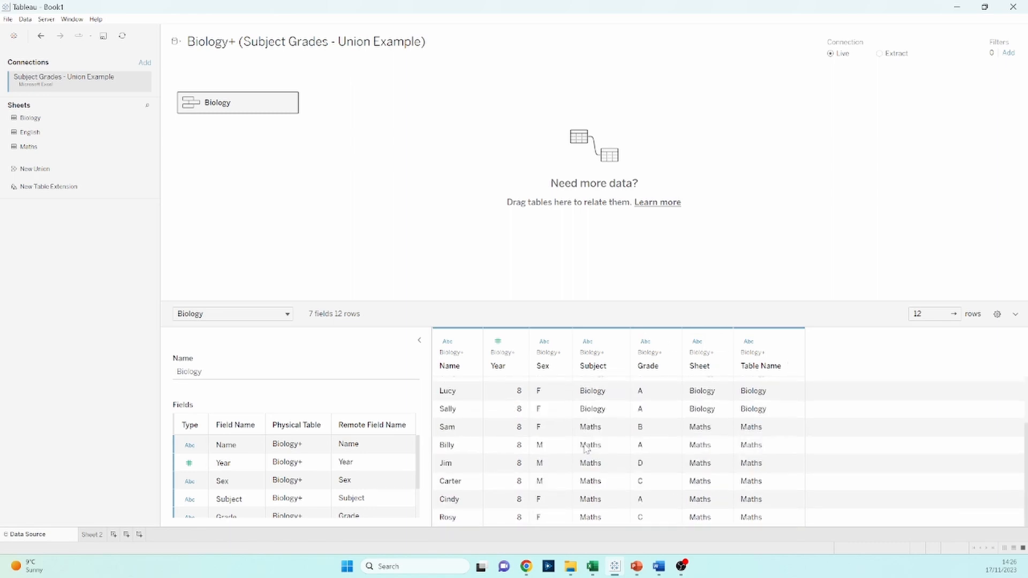
pyautogui.click(762, 343)
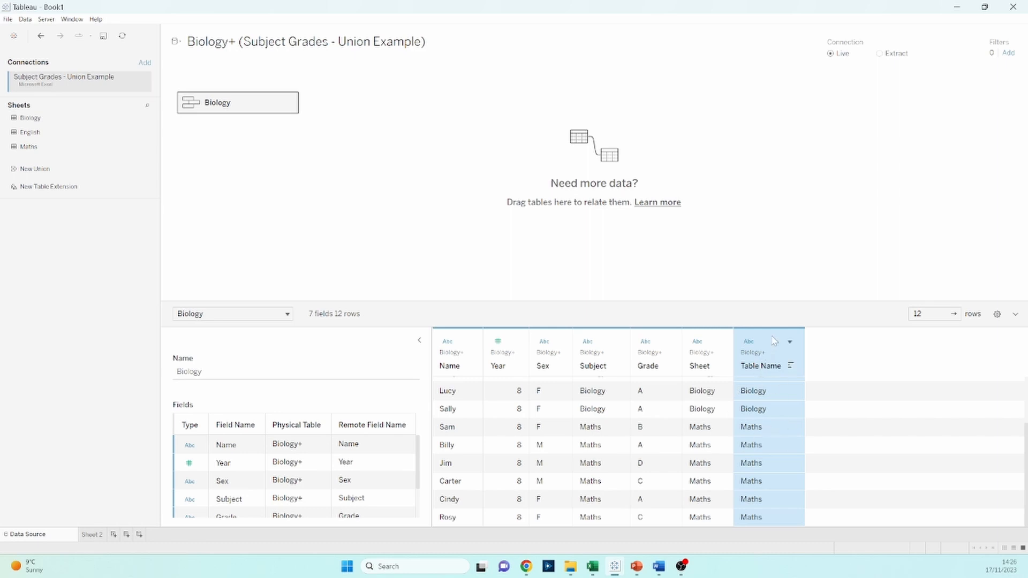
# Undo the existing union, then convert the Biology table to a specific (manual) union that adds the Maths sheet
pyautogui.click(44, 42)
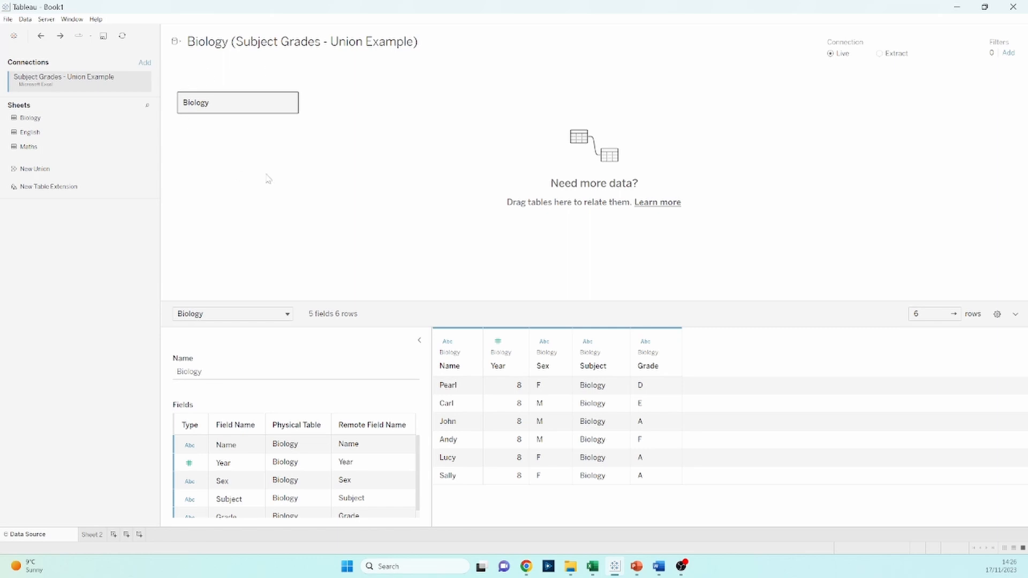
pyautogui.click(289, 102)
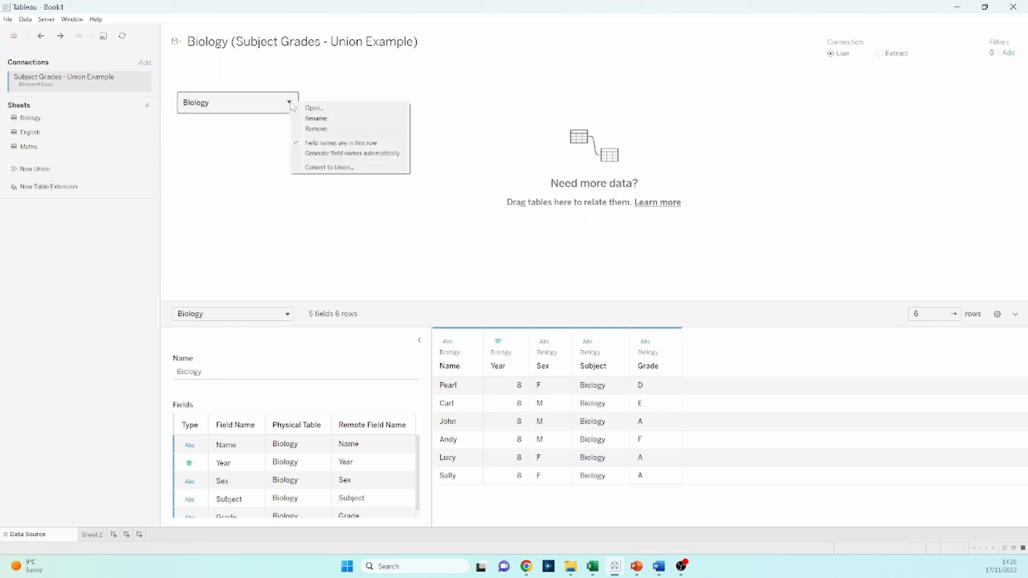
pyautogui.click(301, 167)
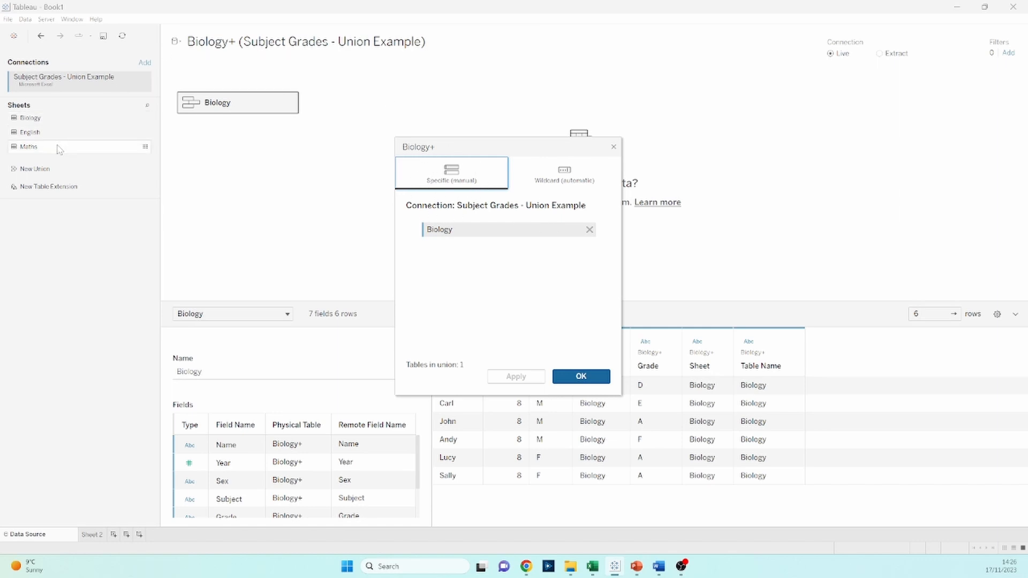
pyautogui.moveTo(59, 149); pyautogui.dragTo(443, 264)
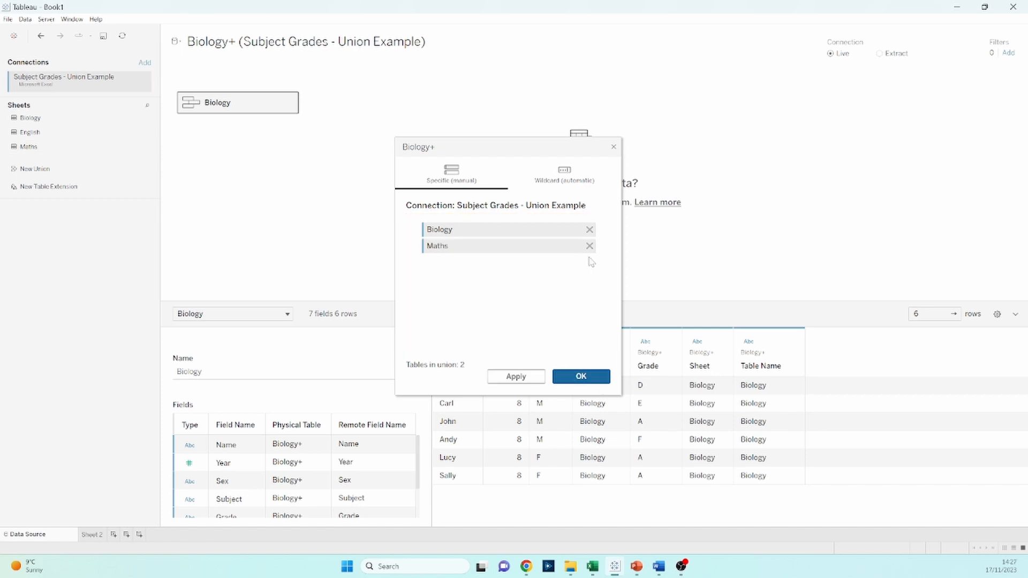
pyautogui.click(585, 377)
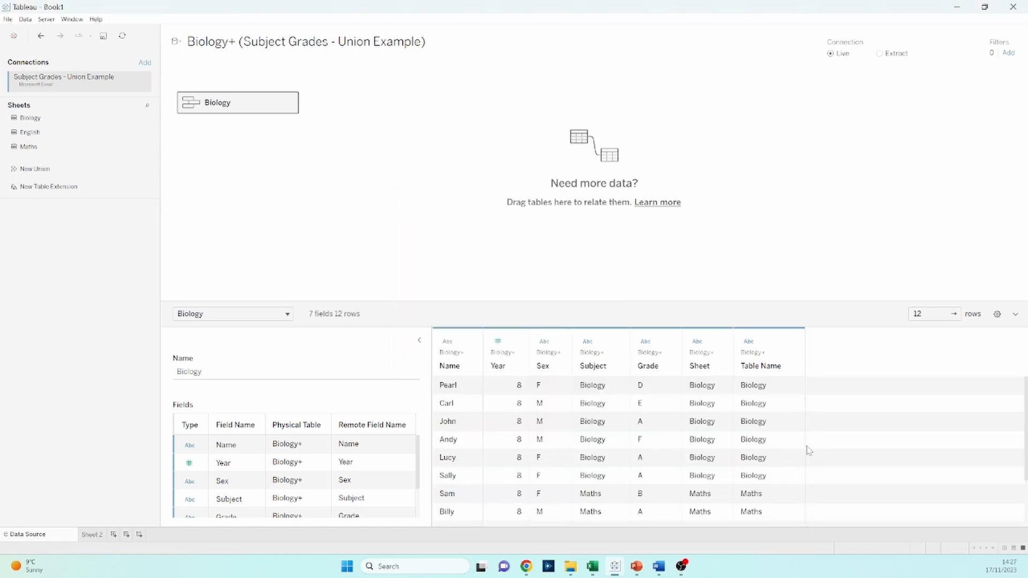
# Check the combined rows in the preview and undo the manual union of Biology and Maths
pyautogui.scroll(-3, 732, 423)
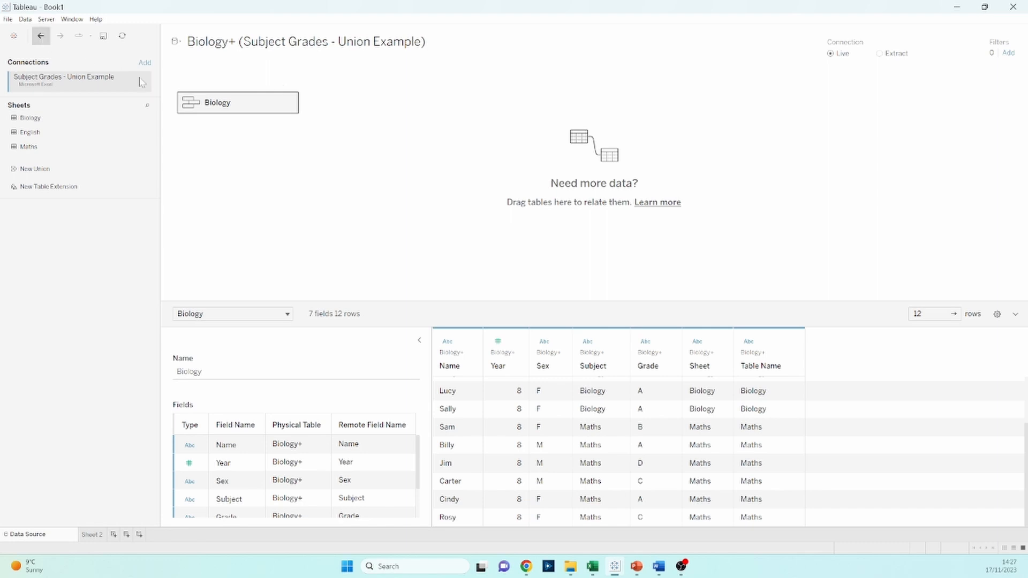
pyautogui.click(289, 103)
pyautogui.click(41, 36)
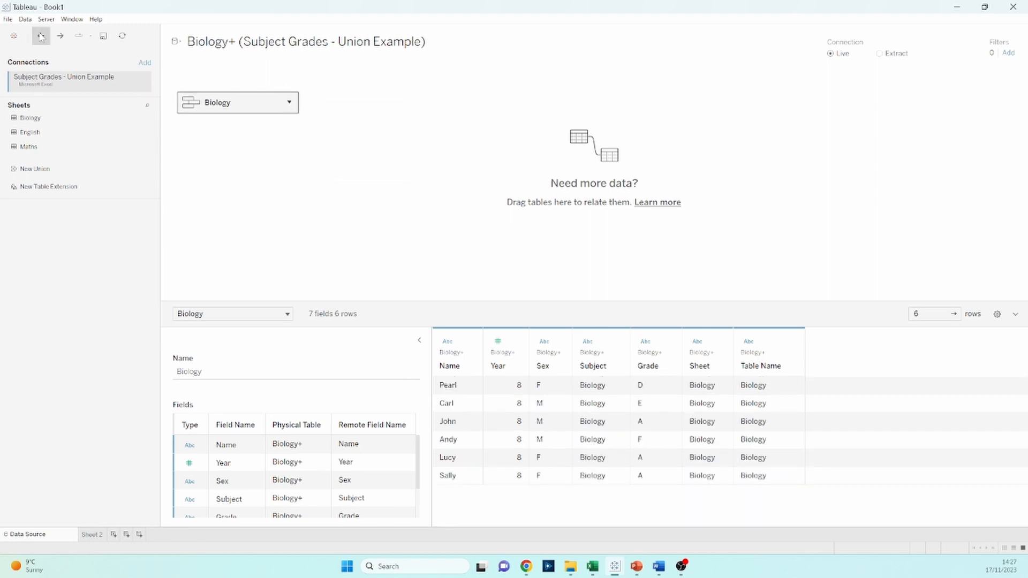
# Convert the Biology table to a wildcard (automatic) union including all sheets of Subject Grades - Union Example.xlsx
pyautogui.click(289, 102)
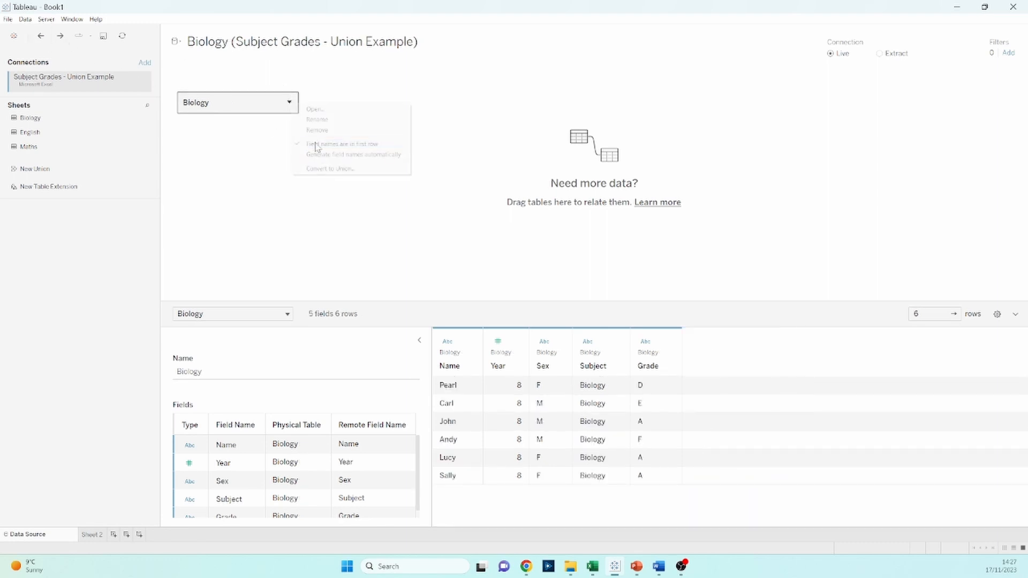
pyautogui.click(324, 169)
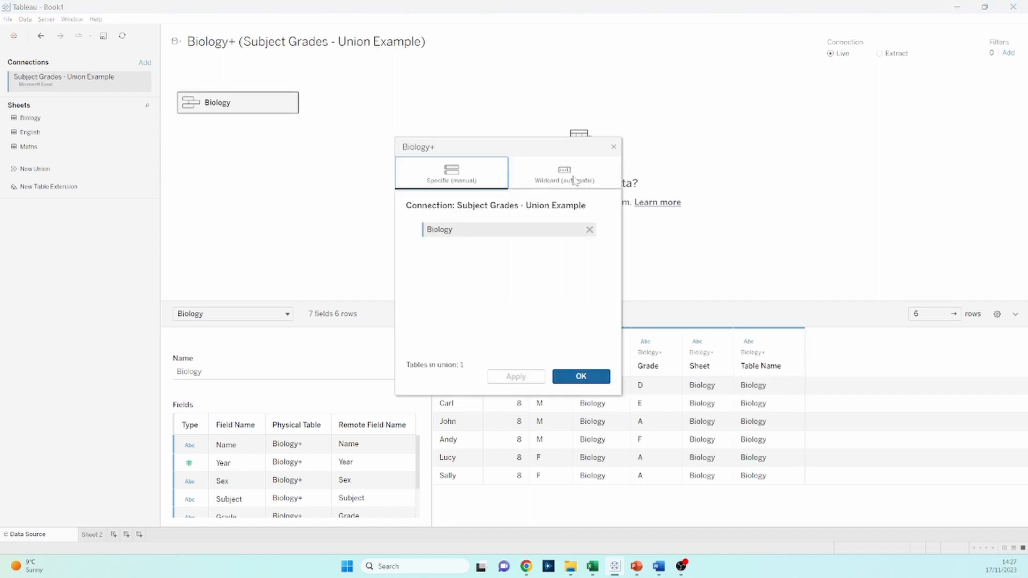
pyautogui.click(575, 180)
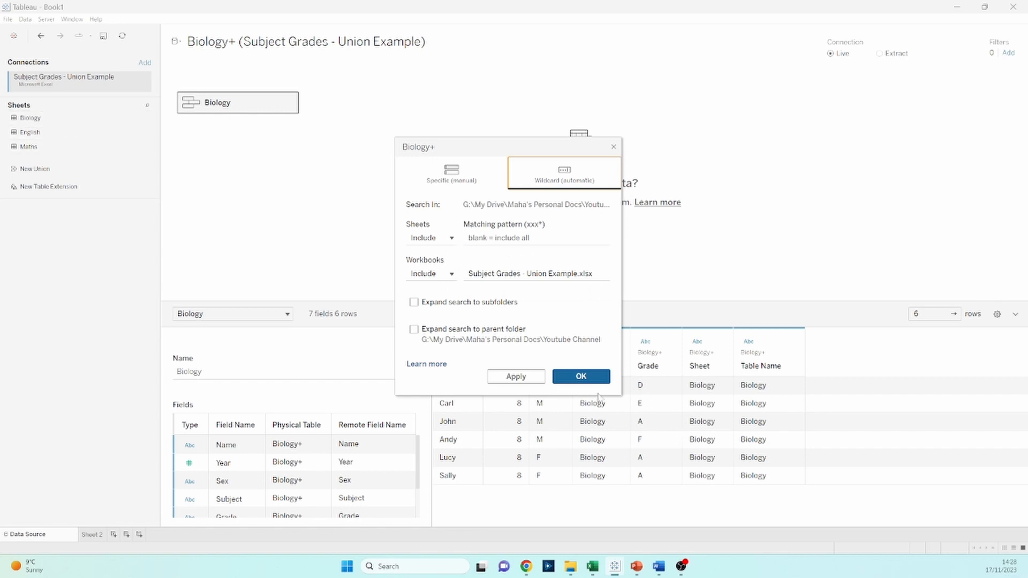
pyautogui.click(576, 382)
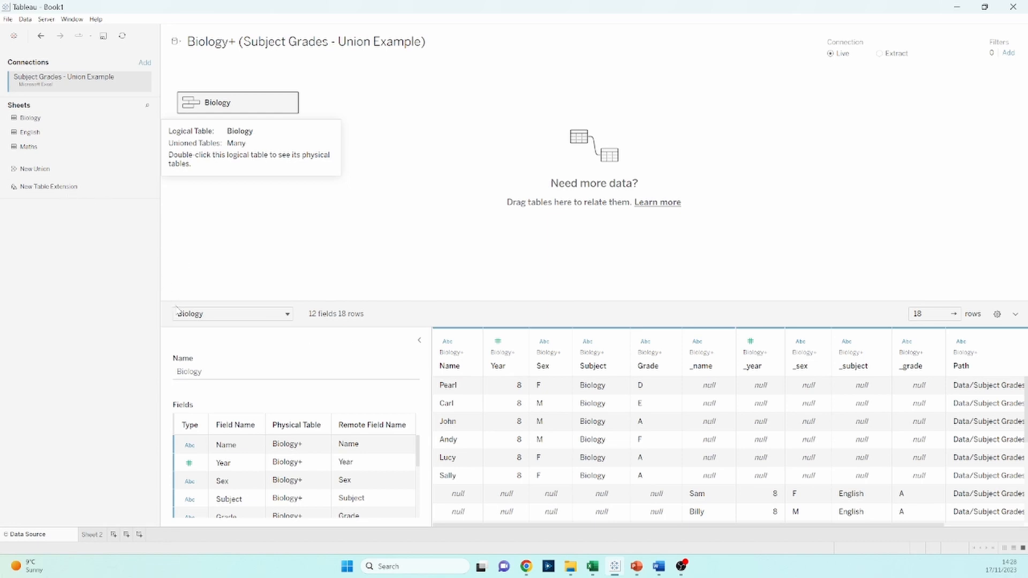
# Remove the Biology union from the canvas and add the English sheet in its place
pyautogui.click(289, 102)
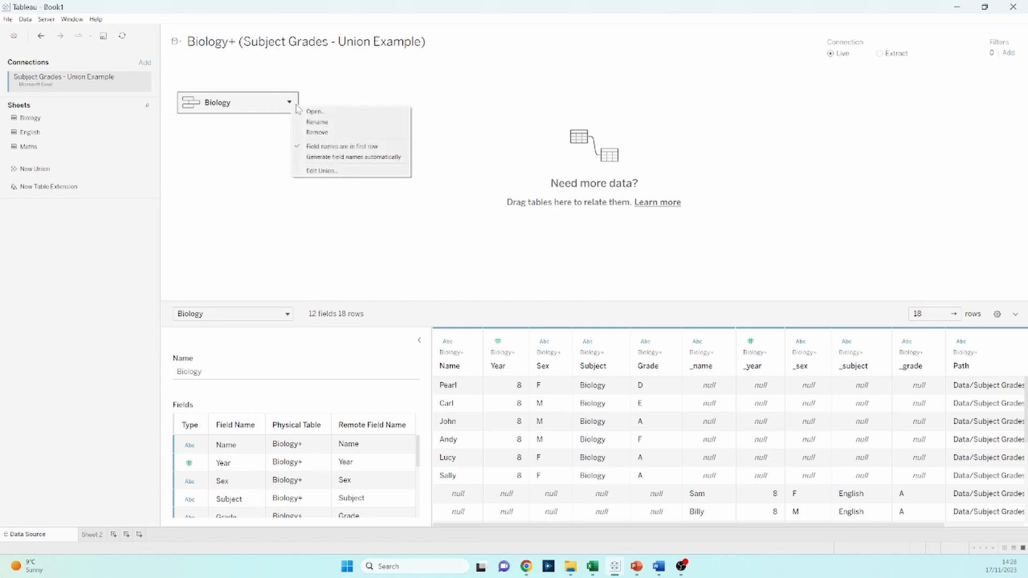
pyautogui.click(353, 133)
pyautogui.moveTo(142, 132); pyautogui.dragTo(239, 151)
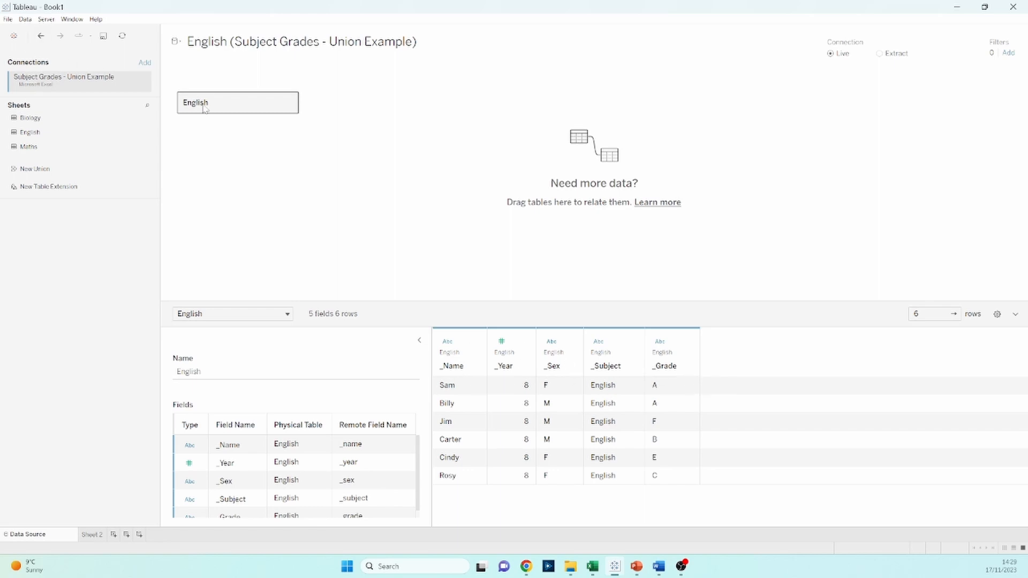
# Convert the English table to a wildcard (automatic) union including all sheets of Subject Grades - Union Example.xlsx
pyautogui.click(289, 103)
pyautogui.click(321, 167)
pyautogui.click(539, 178)
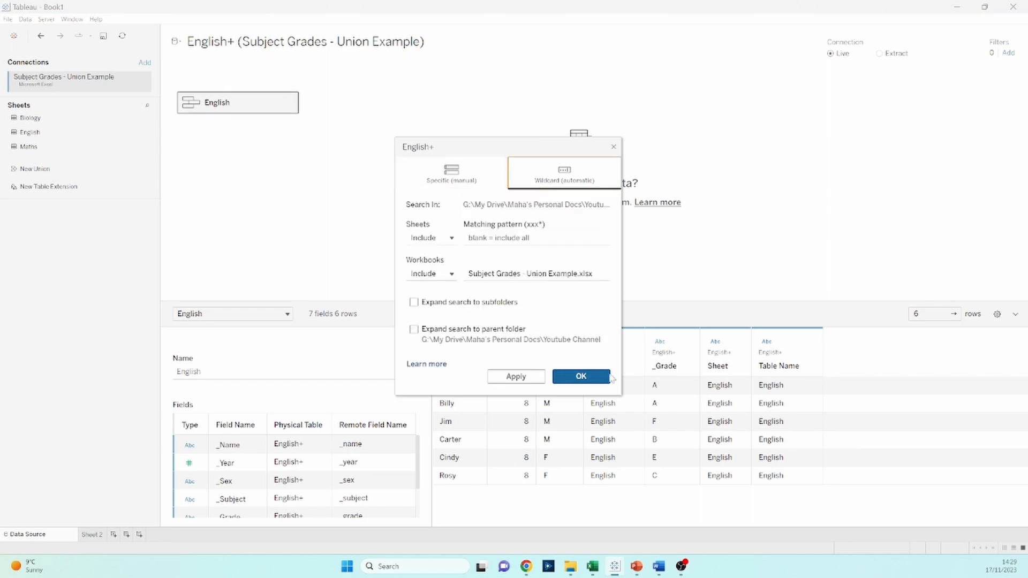
pyautogui.click(587, 375)
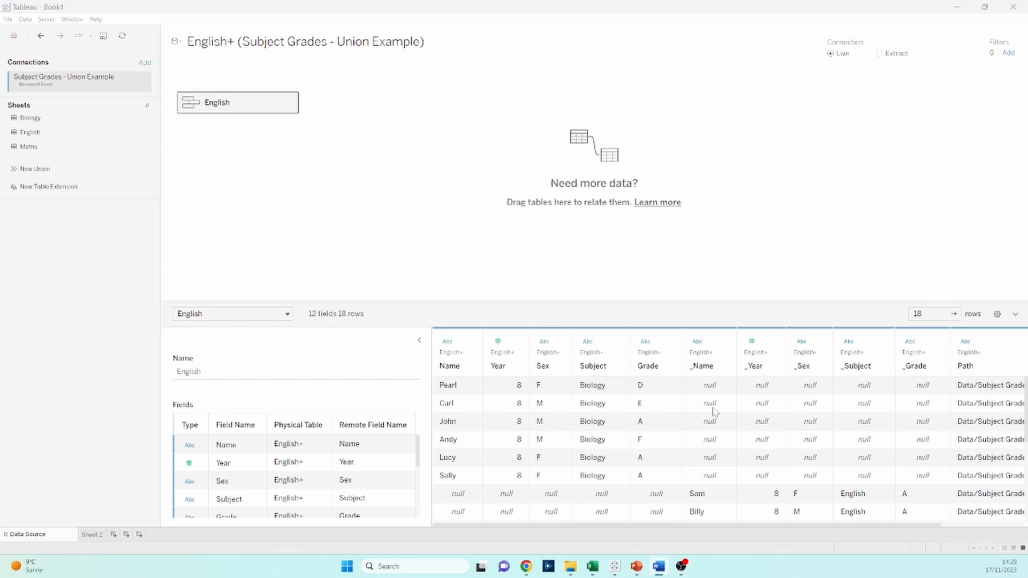
# Merge the mismatched fields Name and _Name into one column
pyautogui.click(449, 347)
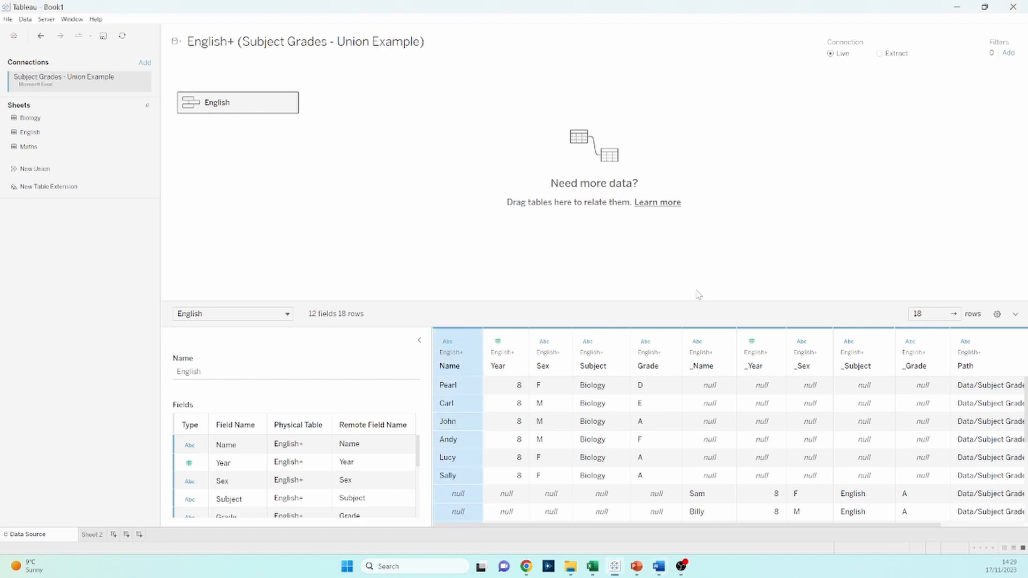
pyautogui.keyDown('ctrl'); pyautogui.click(713, 343); pyautogui.keyUp('ctrl')
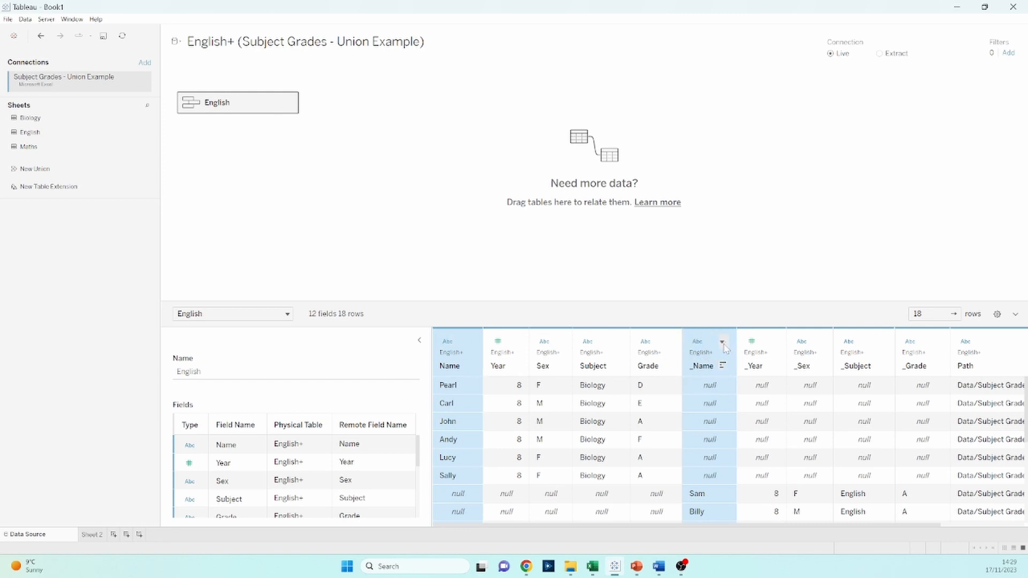
pyautogui.click(723, 343)
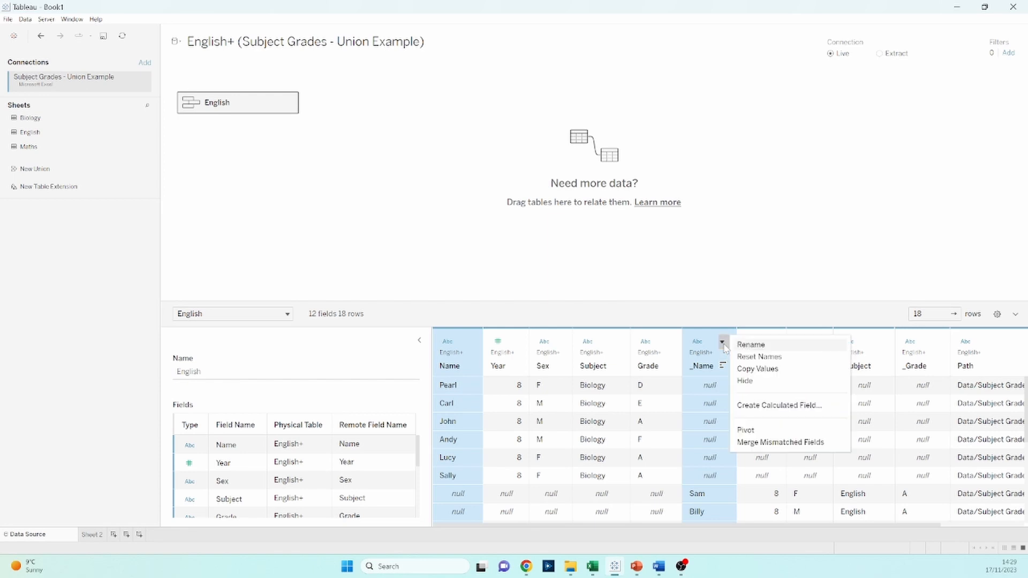
pyautogui.click(758, 443)
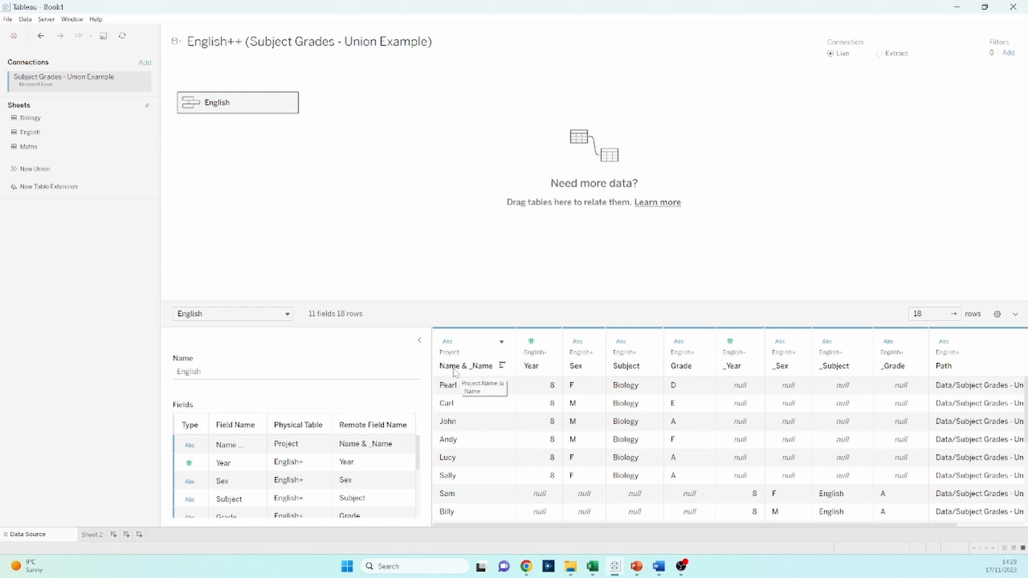
# Rename the merged Name & _Name field to Name
pyautogui.doubleClick(481, 369)
pyautogui.write('N')
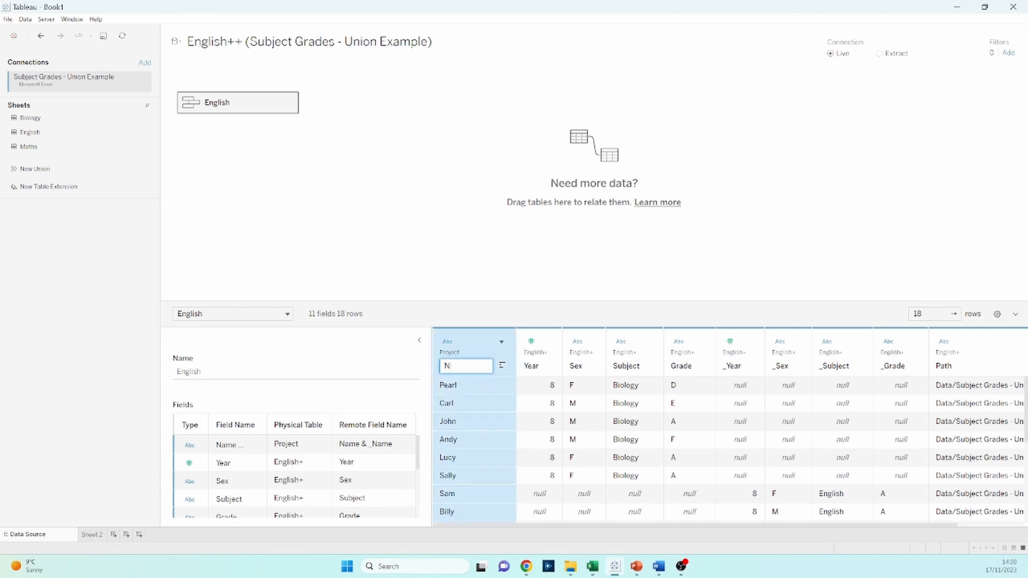
pyautogui.write('ame')
pyautogui.click(510, 319)
# Merge the mismatched fields Year and _Year into one column
pyautogui.scroll(-5, 482, 417)
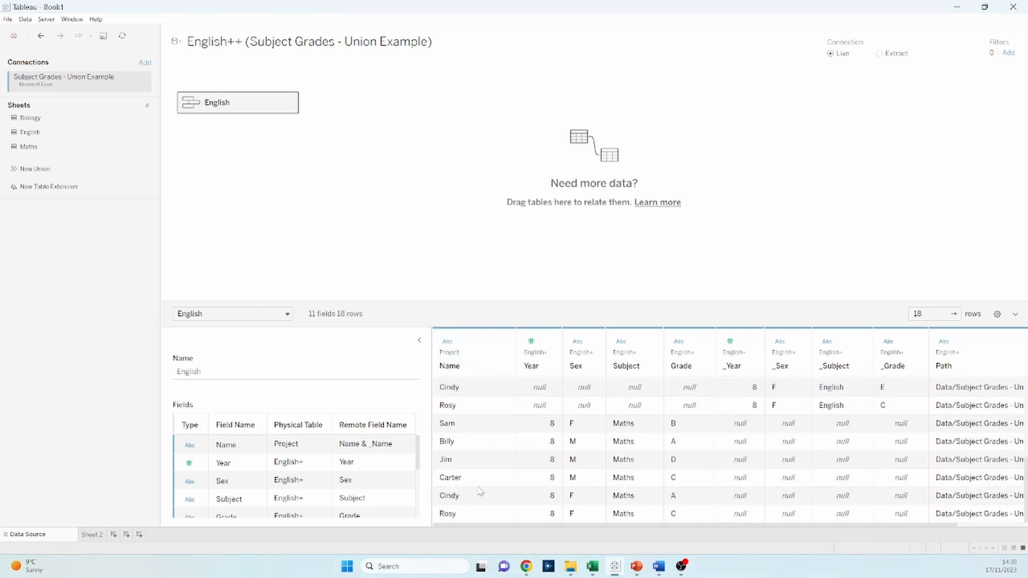
pyautogui.click(518, 519)
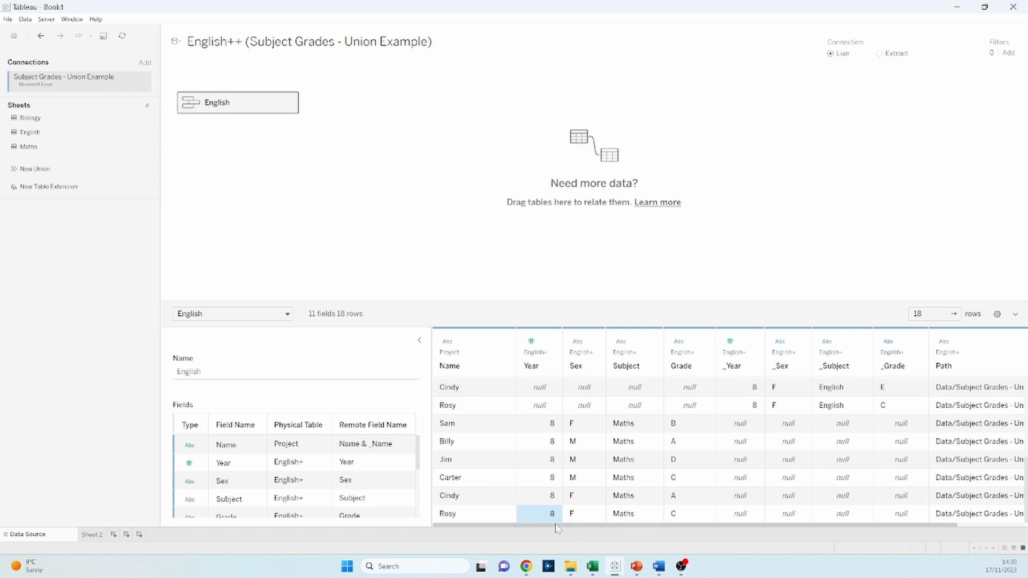
pyautogui.click(488, 462)
pyautogui.click(538, 338)
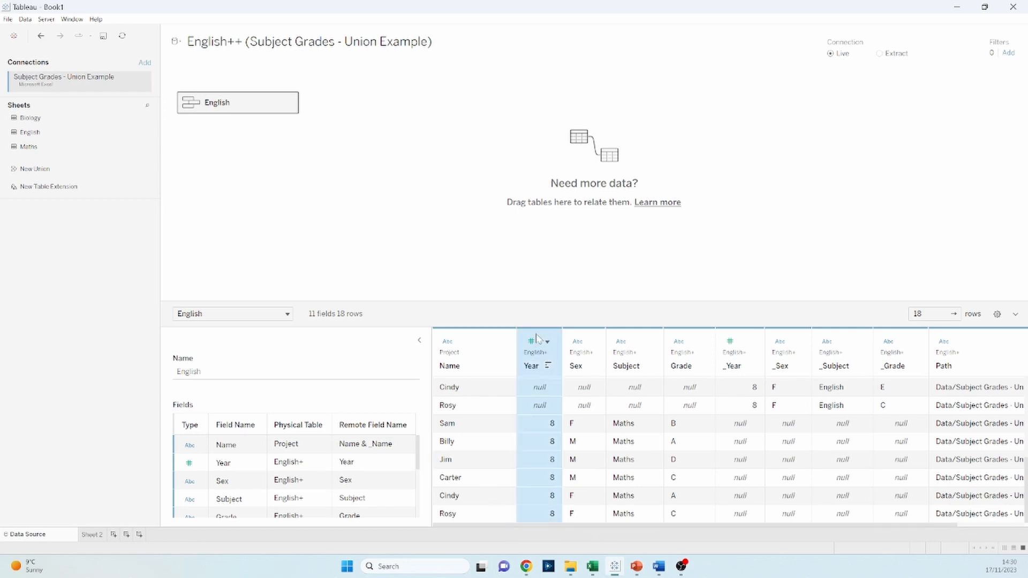
pyautogui.keyDown('ctrl'); pyautogui.click(743, 341); pyautogui.keyUp('ctrl')
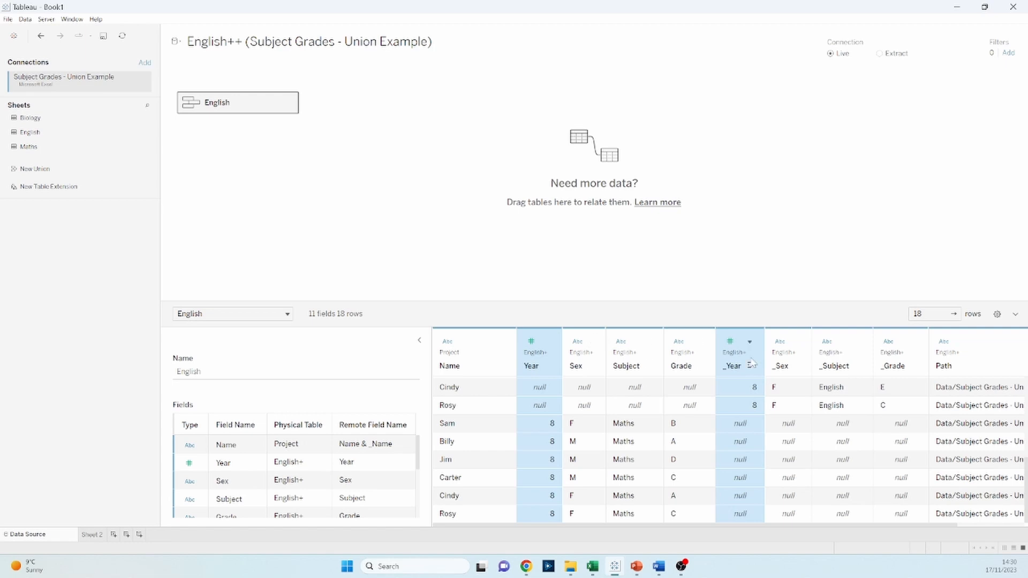
pyautogui.click(750, 342)
pyautogui.click(791, 442)
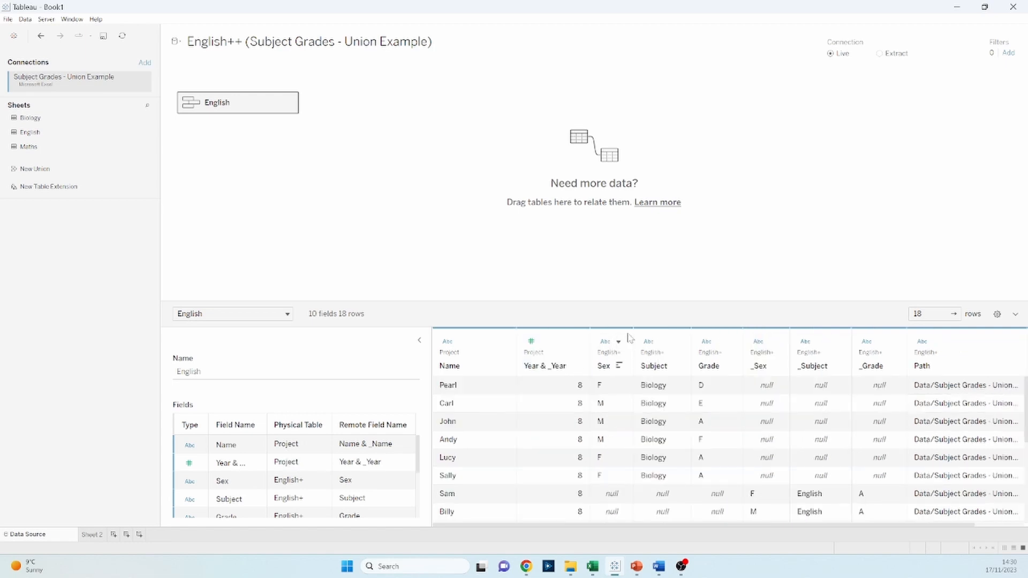
pyautogui.moveTo(609, 526); pyautogui.dragTo(667, 536)
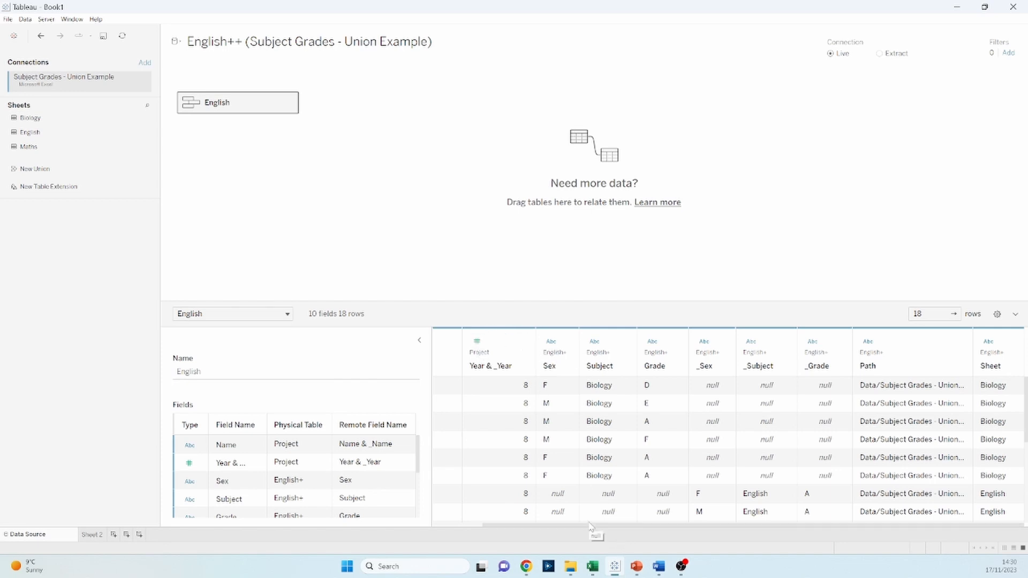
pyautogui.moveTo(591, 528); pyautogui.dragTo(489, 530)
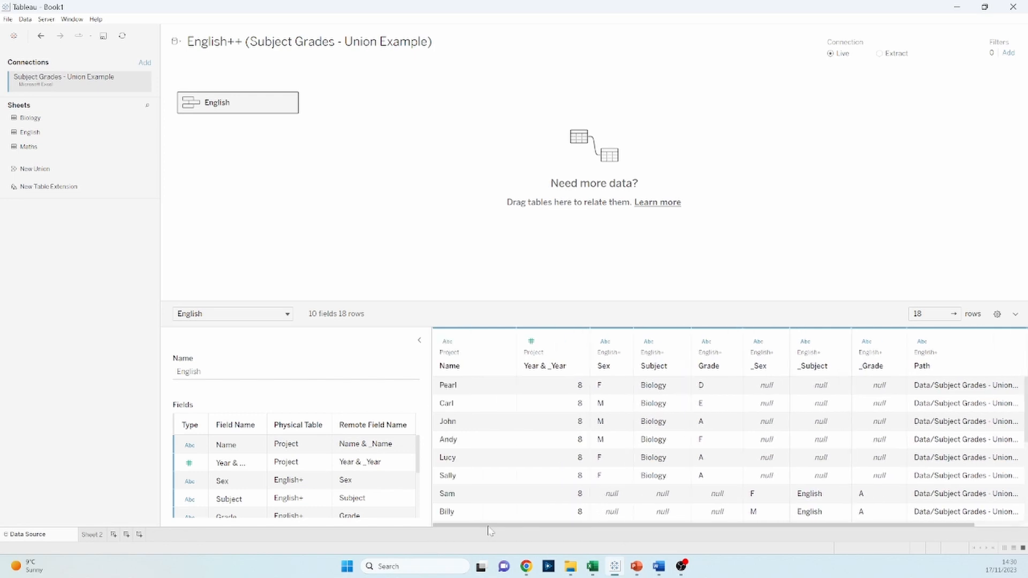
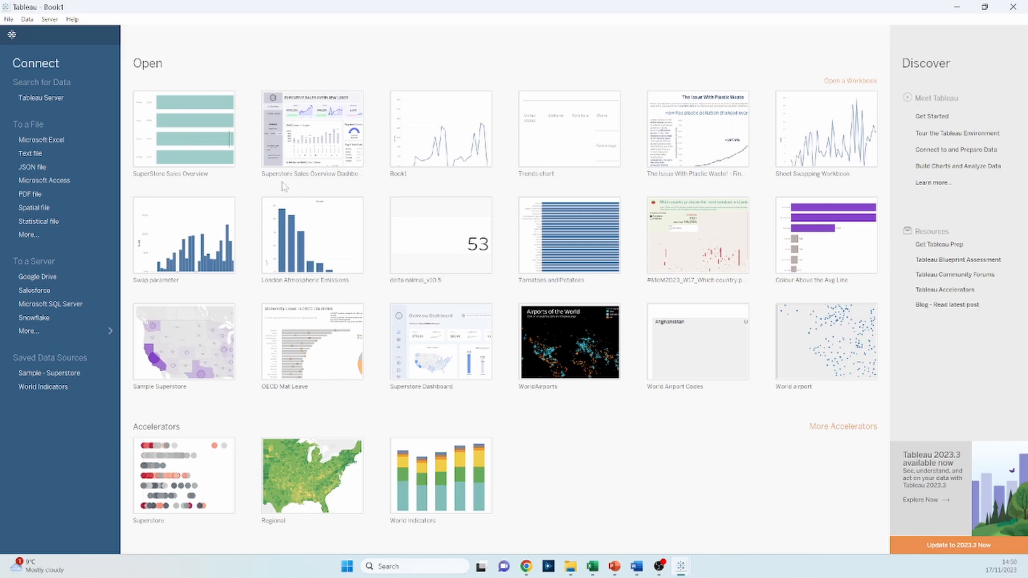
# Connect to the Dog Groomers Excel workbook as the data source
pyautogui.click(60, 139)
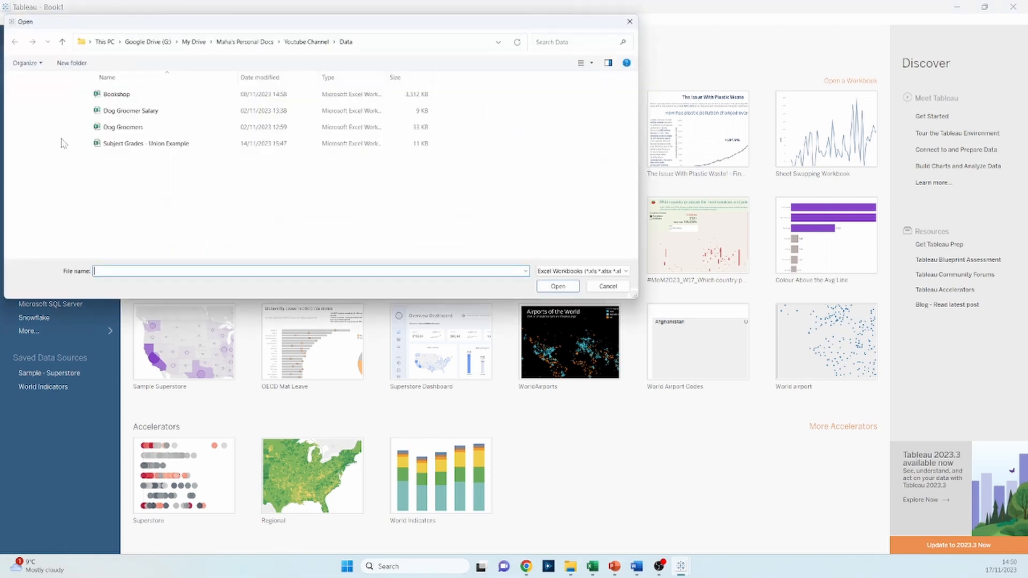
pyautogui.click(140, 129)
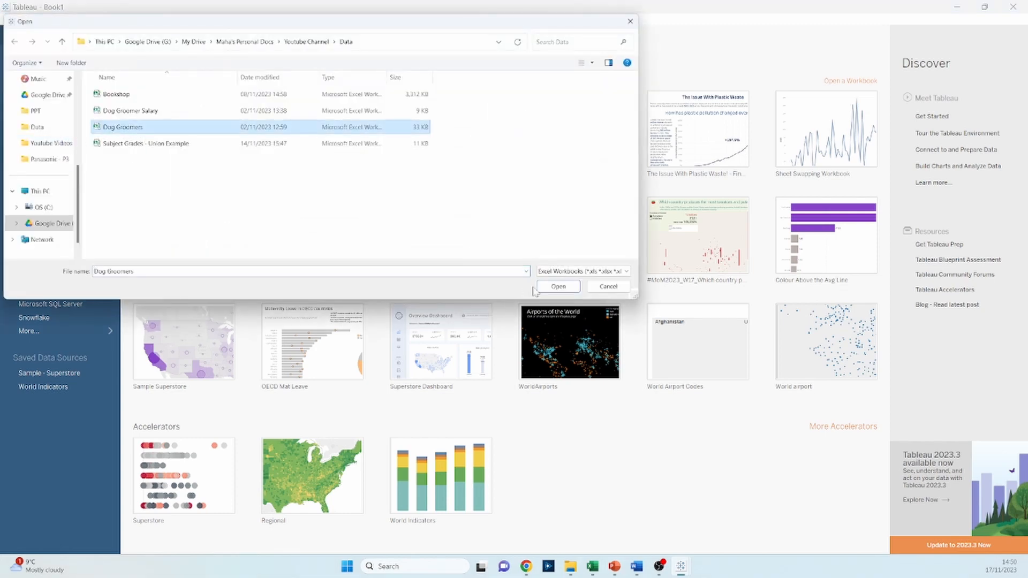
pyautogui.click(556, 288)
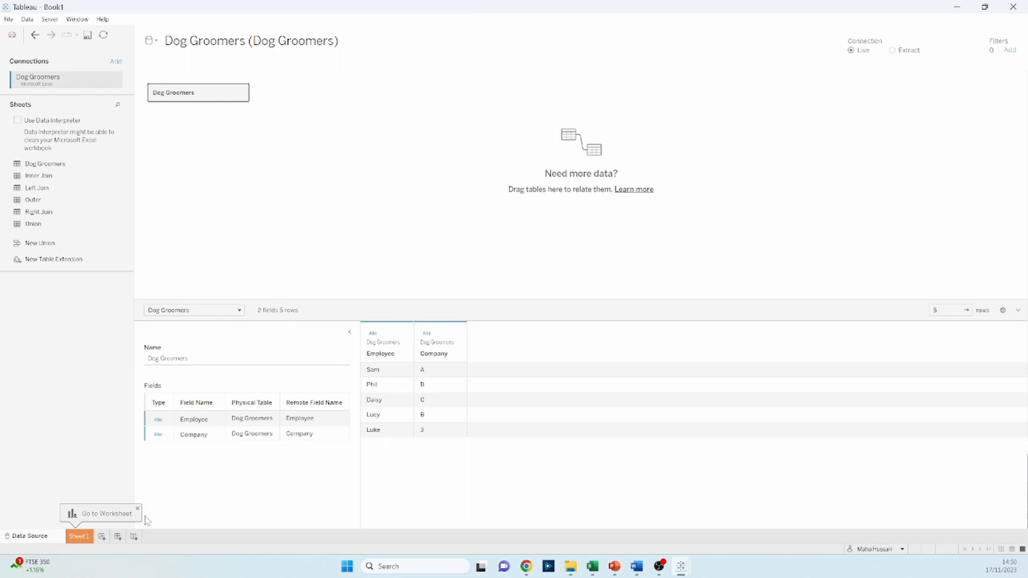
# Open Sheet 1 and place the Employee field from Dog Groomers on Rows
pyautogui.click(81, 536)
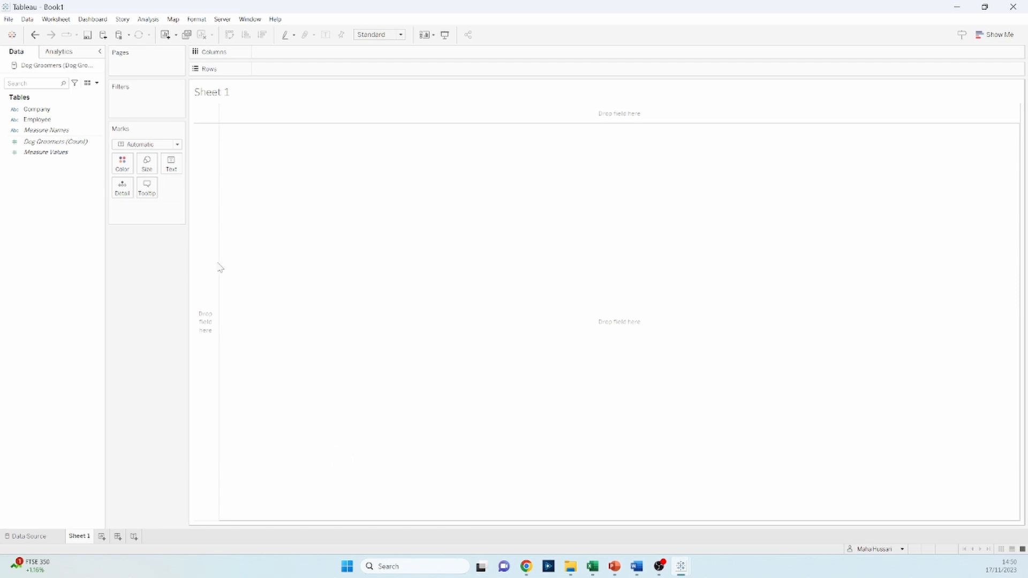
pyautogui.click(45, 130)
pyautogui.moveTo(45, 119); pyautogui.dragTo(212, 292)
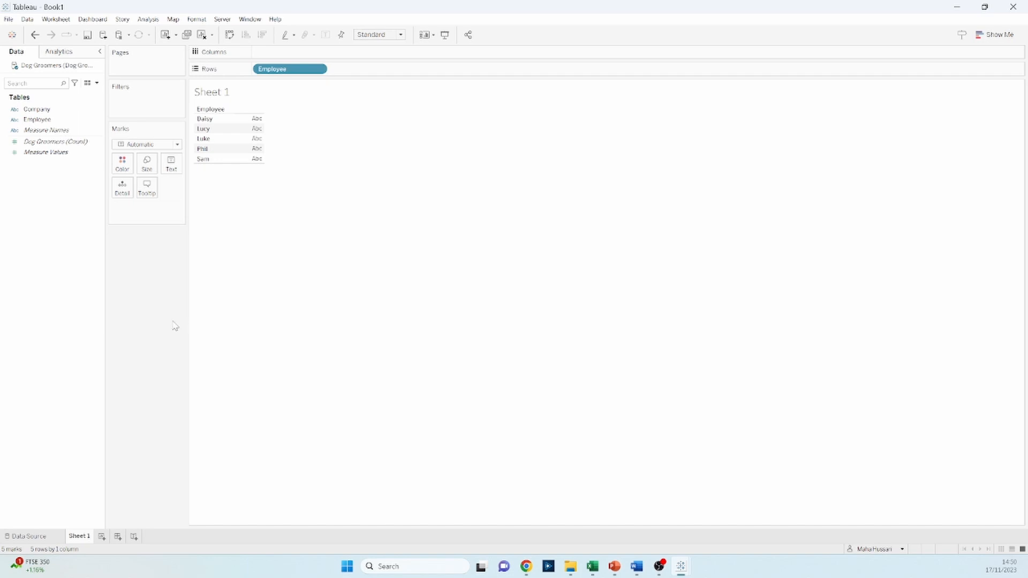
# Add the Dog Groomer Salary Excel workbook as a second, separate data source
pyautogui.click(101, 40)
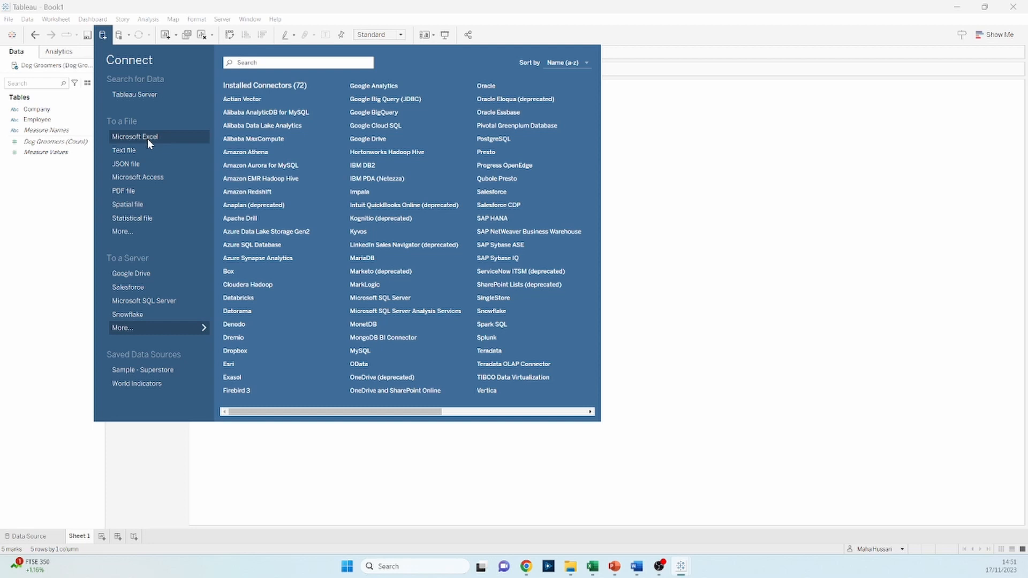
pyautogui.click(149, 140)
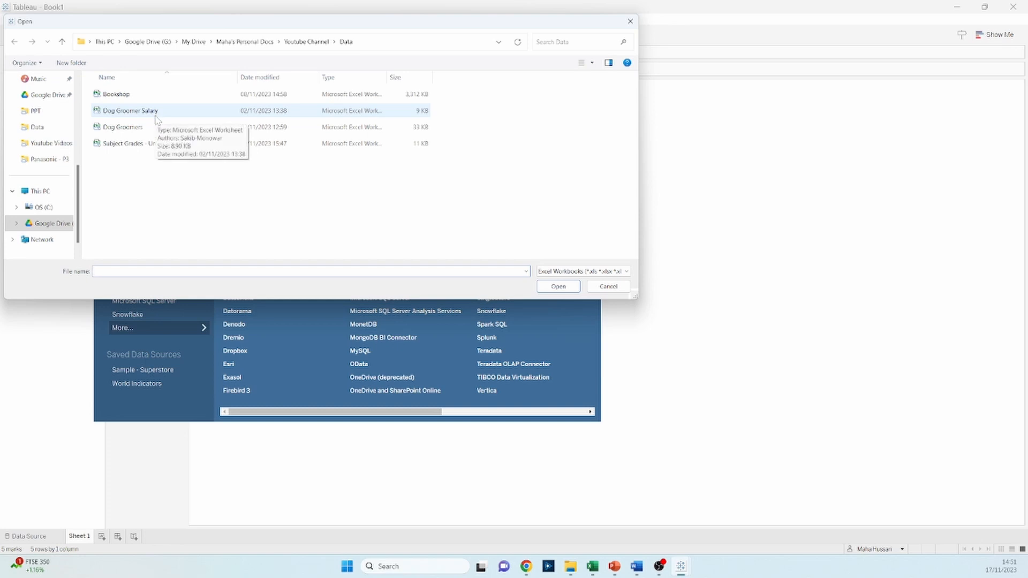
pyautogui.click(130, 111)
pyautogui.click(559, 287)
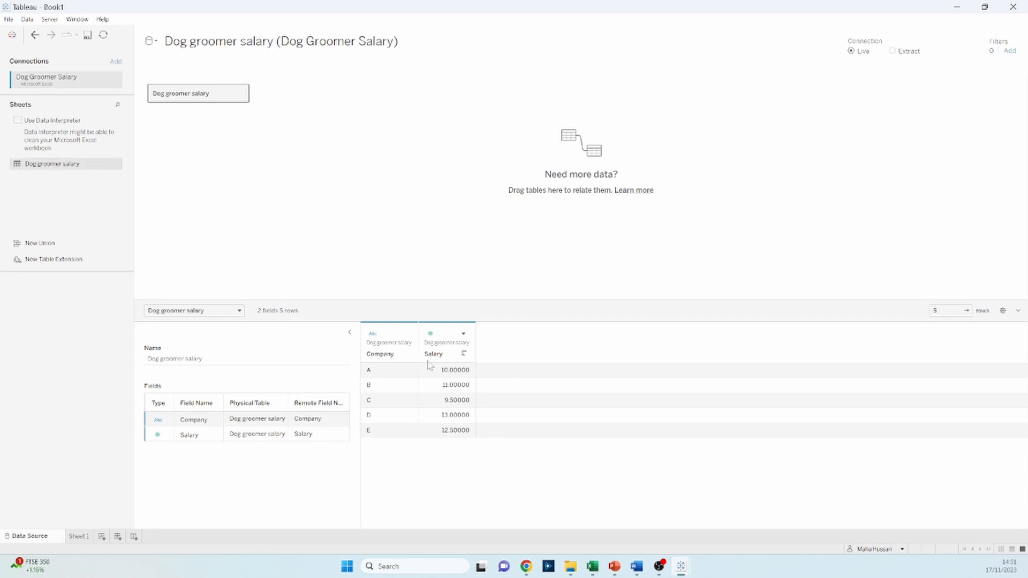
# Return to Sheet 1 and blend Company from the Dog groomer salary data source onto Rows after Employee
pyautogui.click(85, 538)
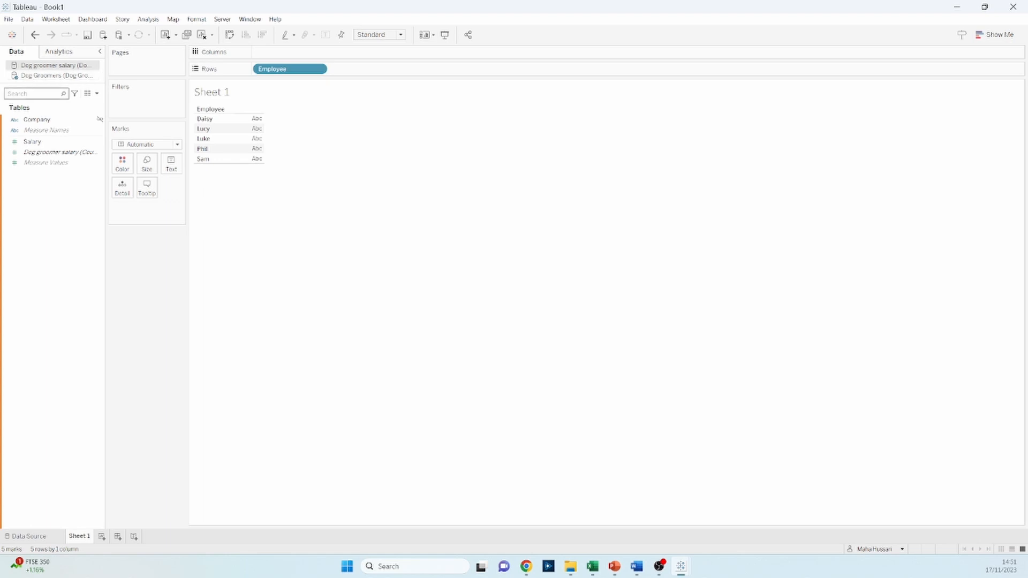
pyautogui.click(42, 77)
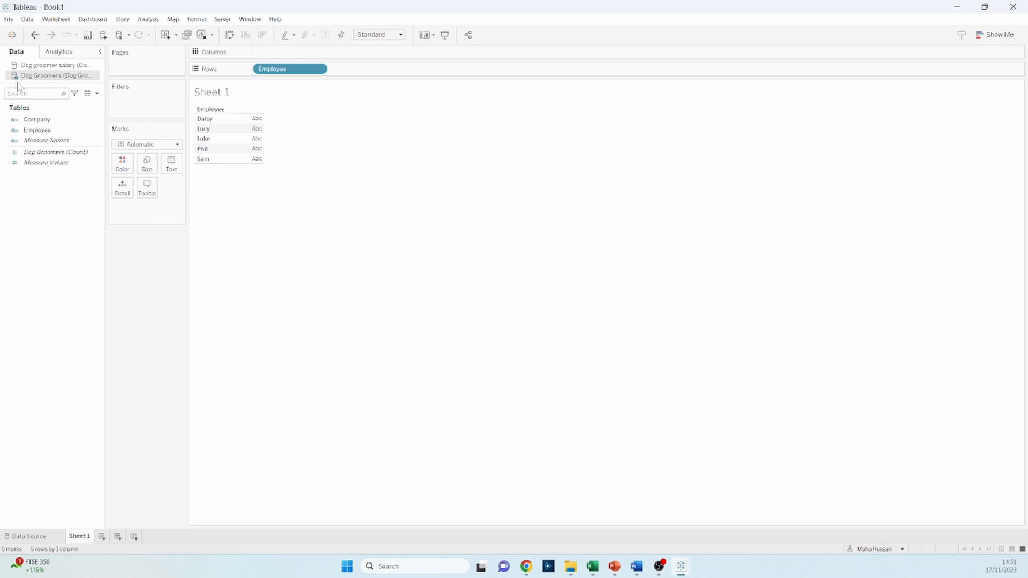
pyautogui.hotkey('alt', 'Tab')
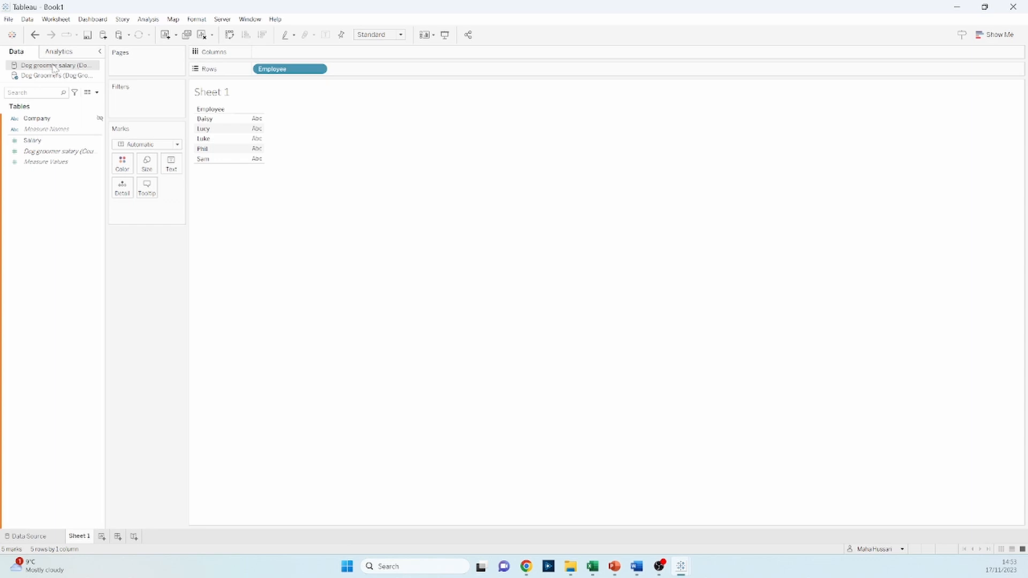
pyautogui.click(48, 119)
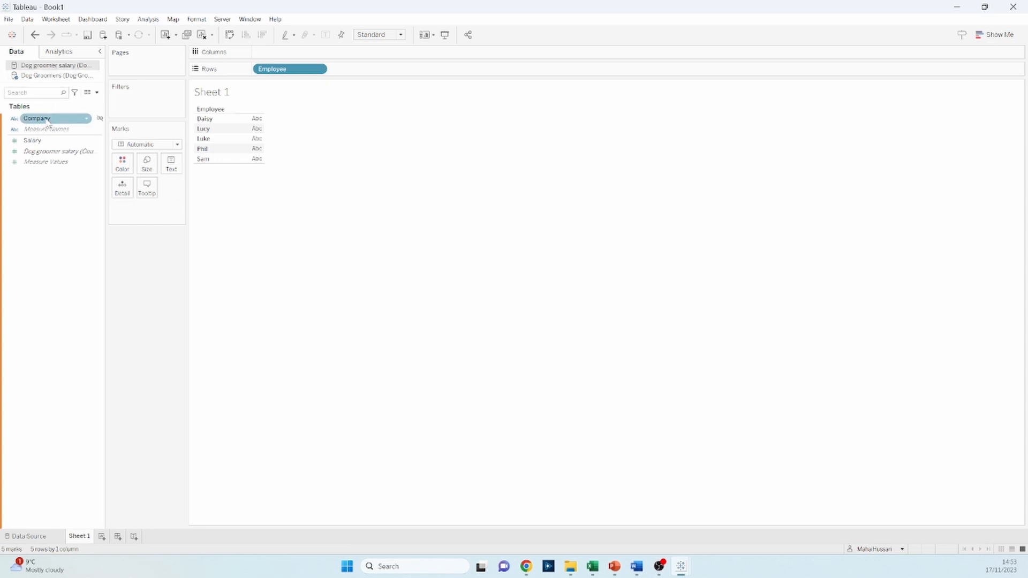
pyautogui.moveTo(49, 118); pyautogui.dragTo(383, 74)
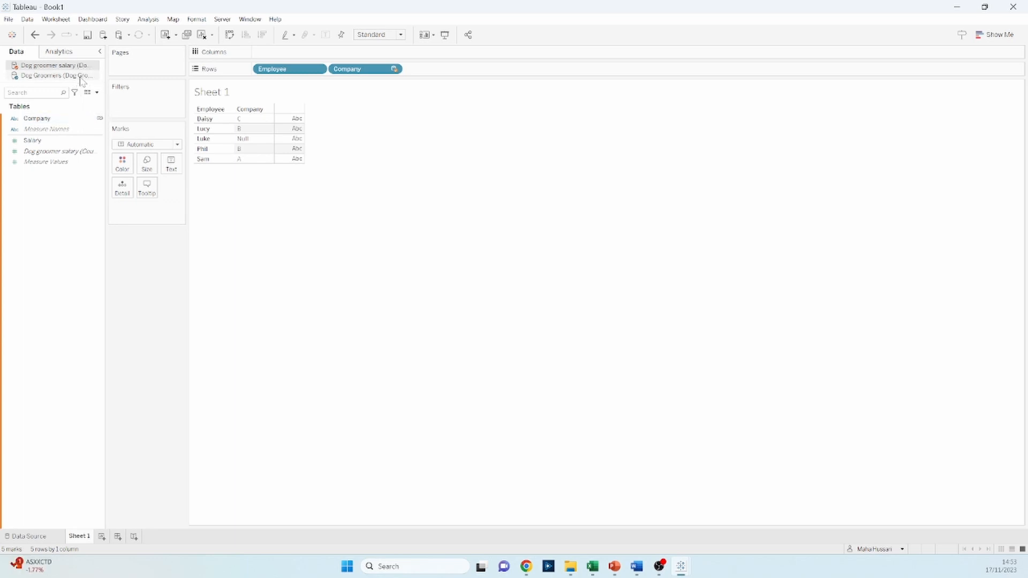
pyautogui.hotkey('alt', 'Tab')
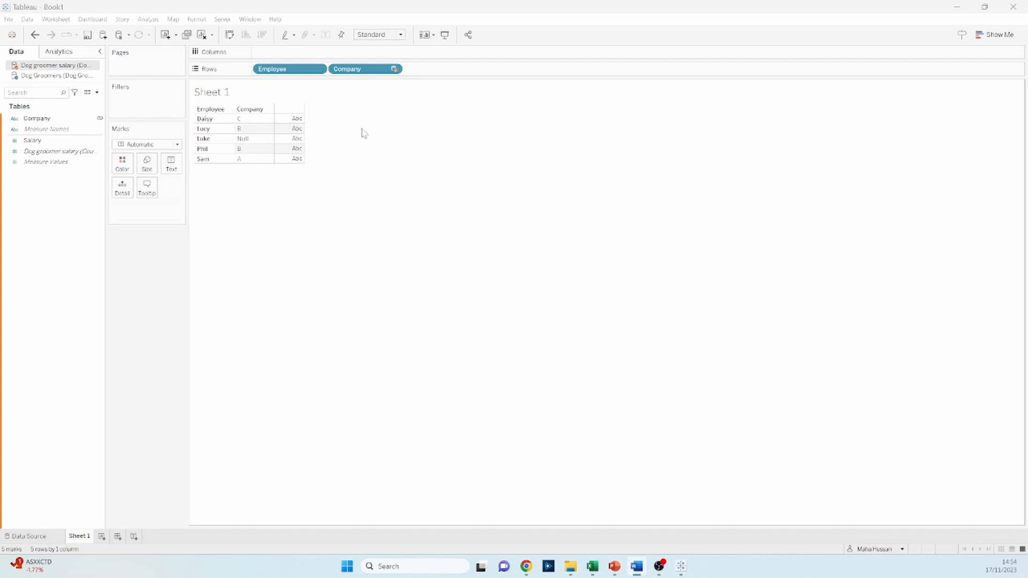
# Clear Sheet 1 and place Employee from the Dog Groomers data source on Rows as the primary field
pyautogui.click(203, 36)
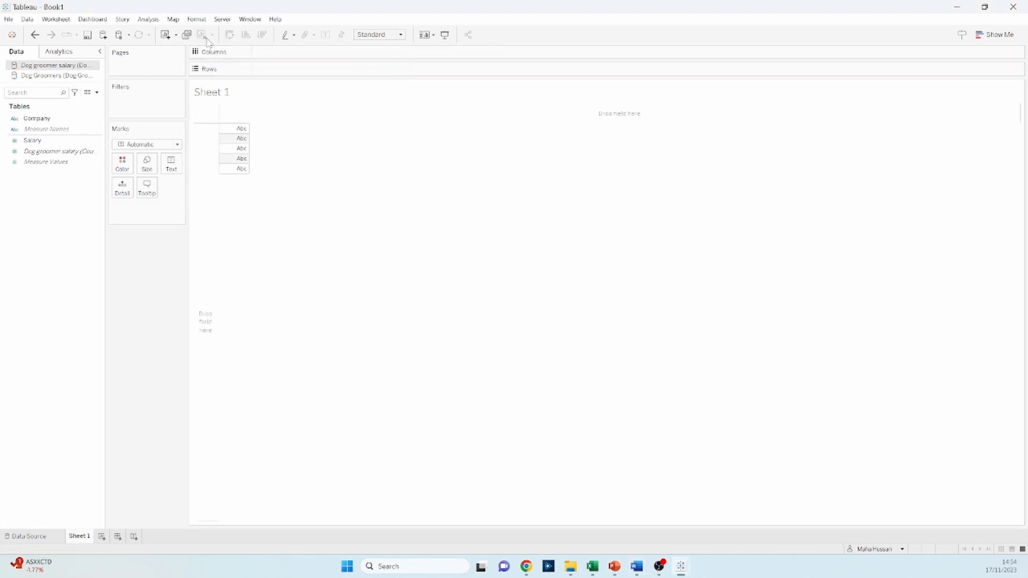
pyautogui.click(45, 77)
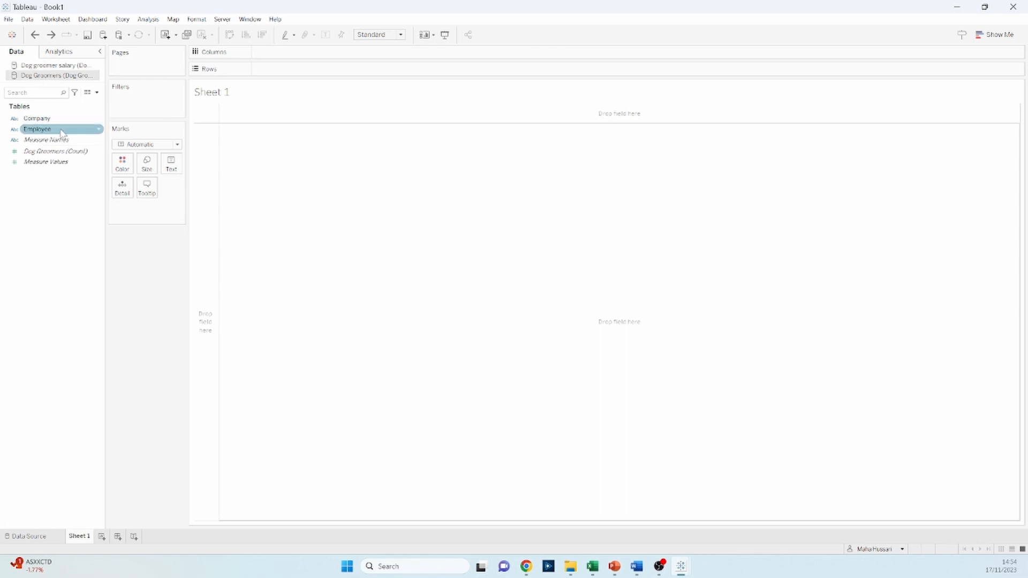
pyautogui.moveTo(38, 129); pyautogui.dragTo(298, 71)
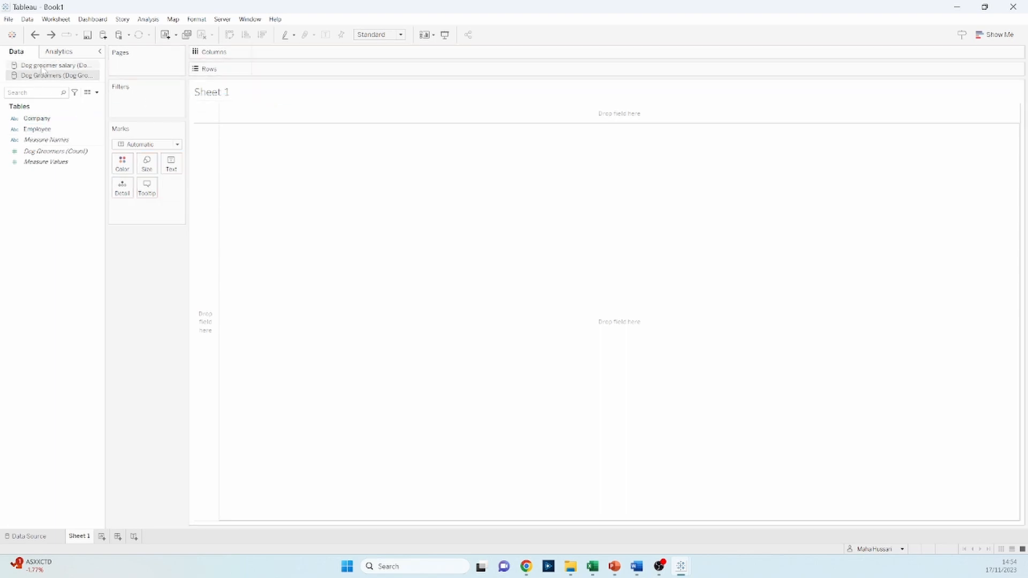
# Add Company from the Dog groomer salary data source to Rows beside Employee
pyautogui.click(49, 67)
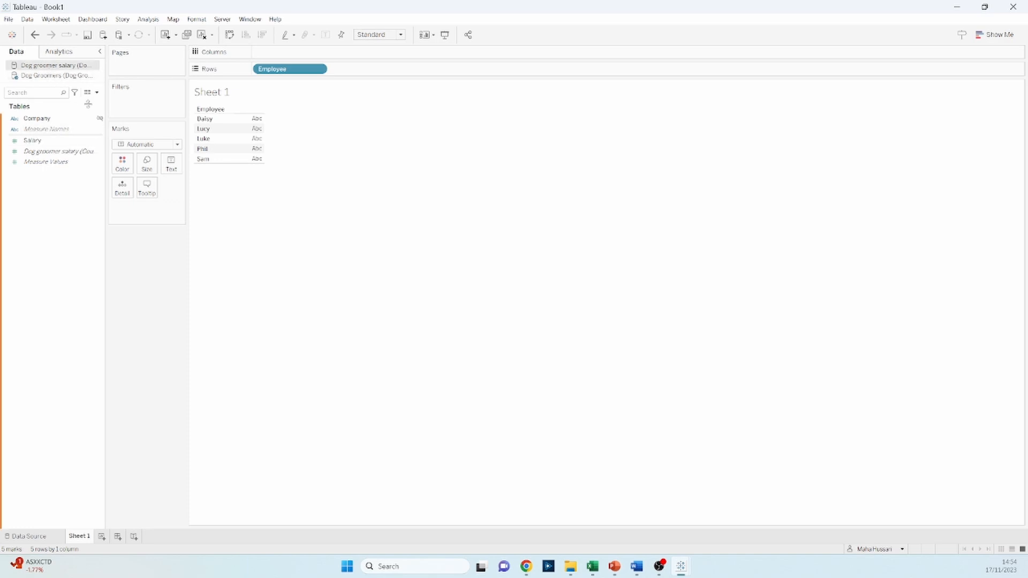
pyautogui.click(87, 118)
pyautogui.hotkey('alt', 'Tab')
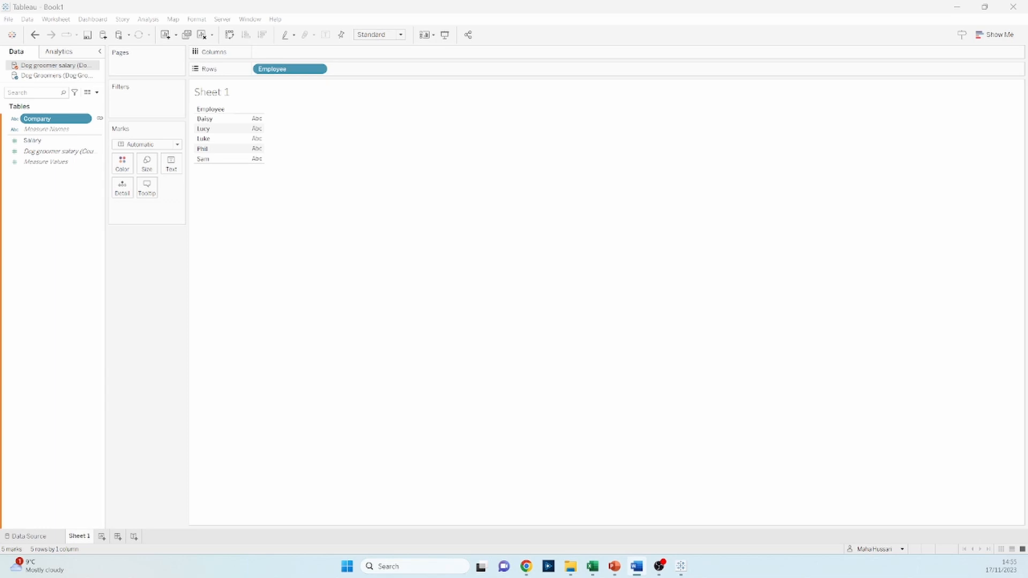
pyautogui.moveTo(72, 119)
pyautogui.mouseDown()
pyautogui.moveTo(399, 84)
pyautogui.moveTo(403, 75)
pyautogui.mouseUp()
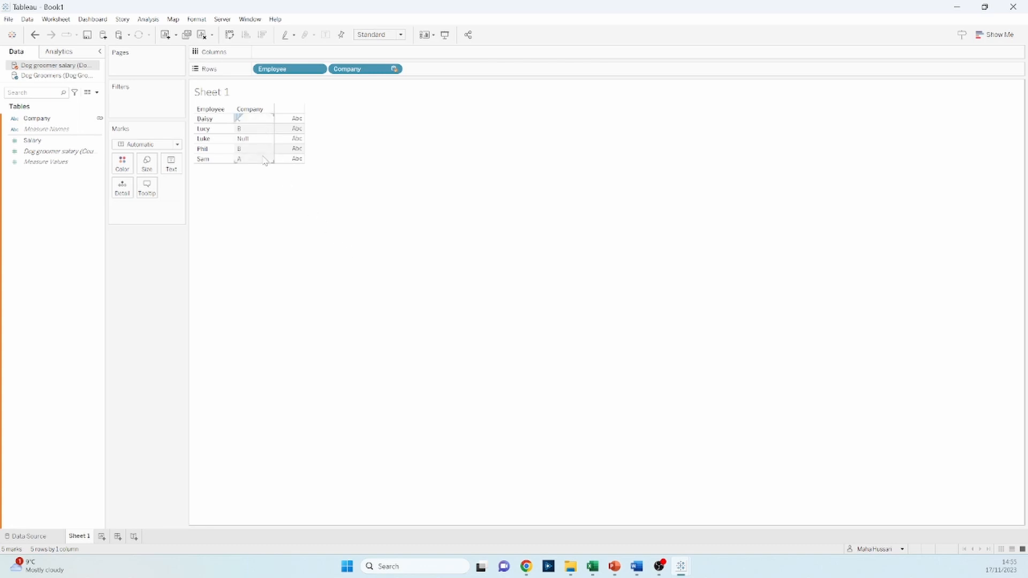
# Replace the cleared view with only Company from the Dog groomer salary source on Rows, and undo that placement
pyautogui.click(203, 34)
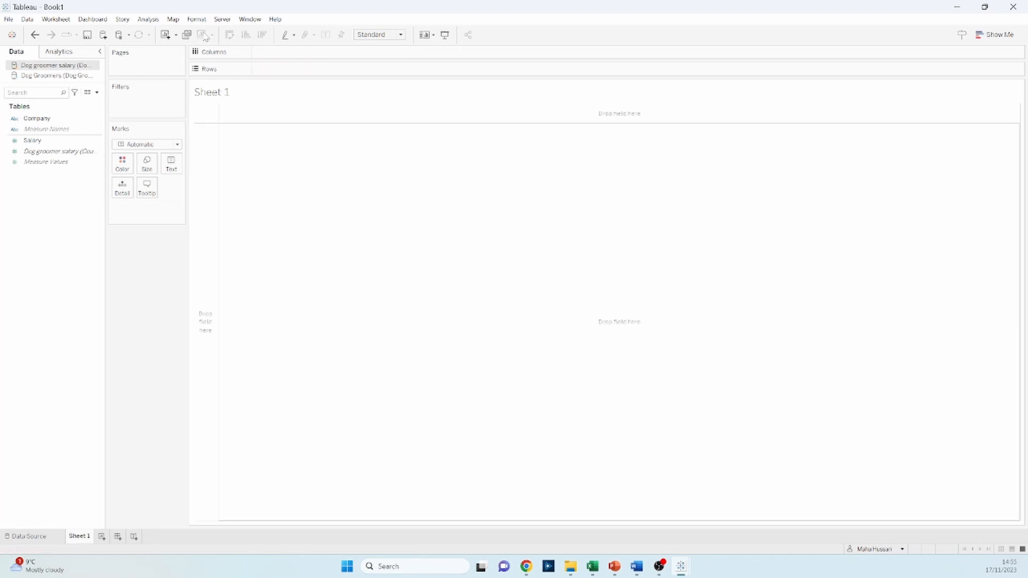
pyautogui.moveTo(38, 118); pyautogui.dragTo(300, 77)
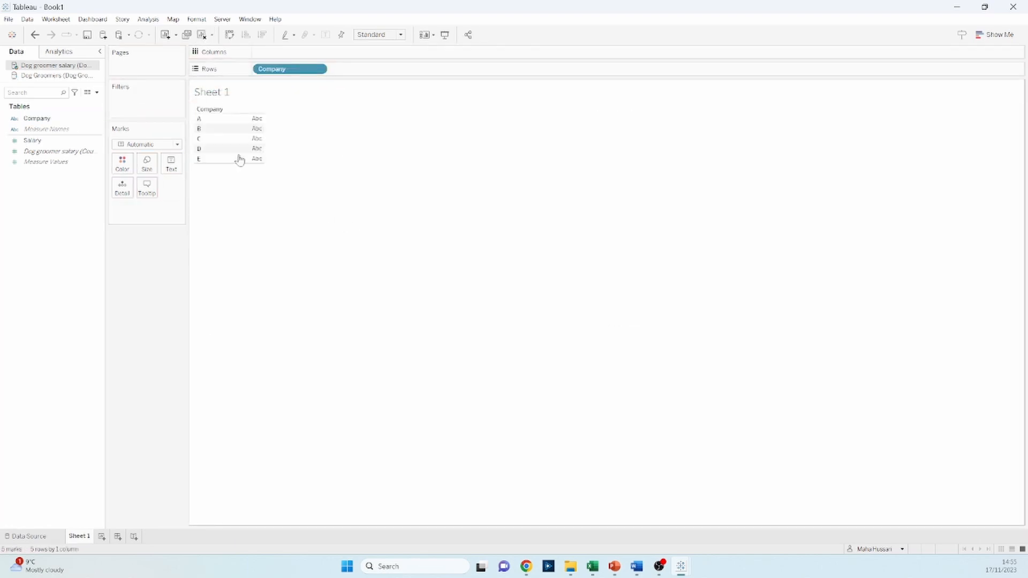
pyautogui.moveTo(197, 115); pyautogui.dragTo(215, 163)
pyautogui.click(35, 34)
# Build a blended view on Rows with Employee from Dog Groomers as primary and Company from Dog groomer salary as secondary
pyautogui.click(56, 76)
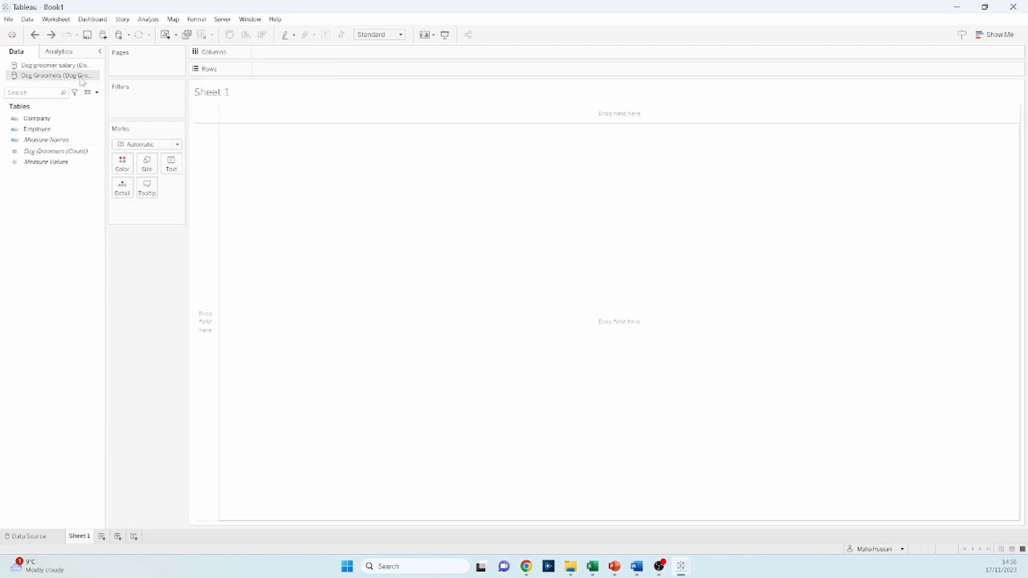
pyautogui.click(61, 120)
pyautogui.moveTo(61, 120); pyautogui.dragTo(348, 72)
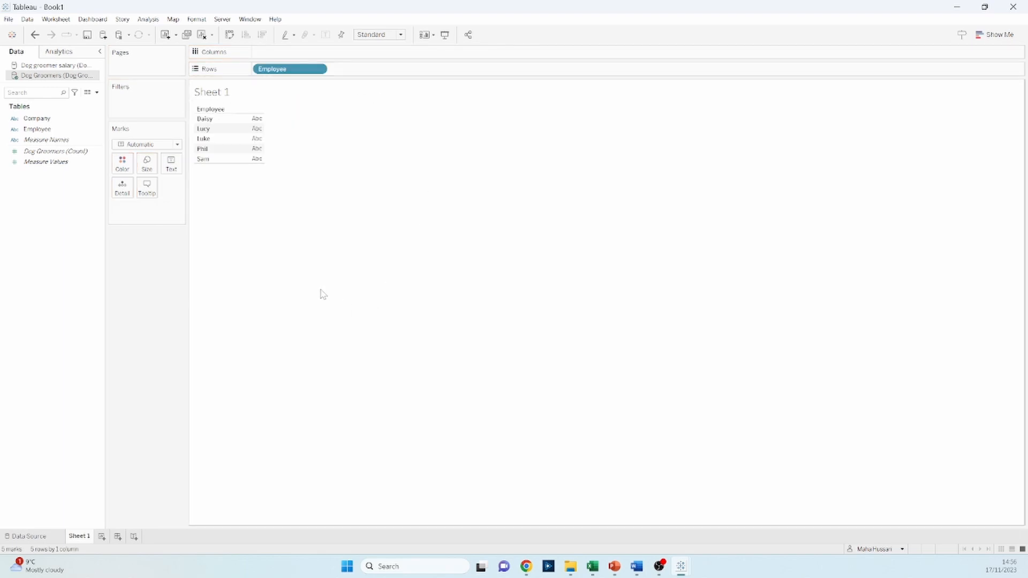
pyautogui.click(60, 66)
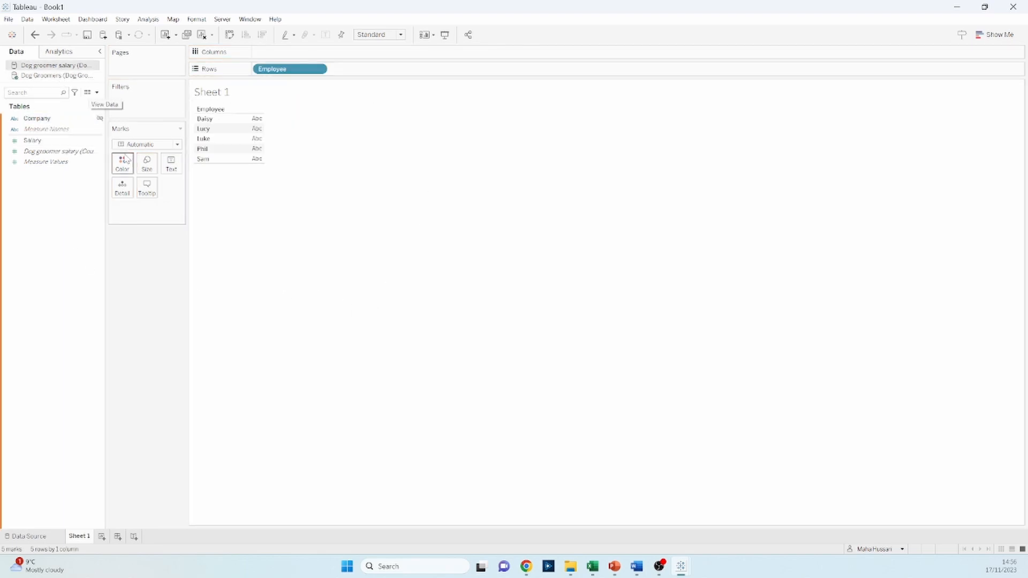
pyautogui.moveTo(59, 119); pyautogui.dragTo(403, 75)
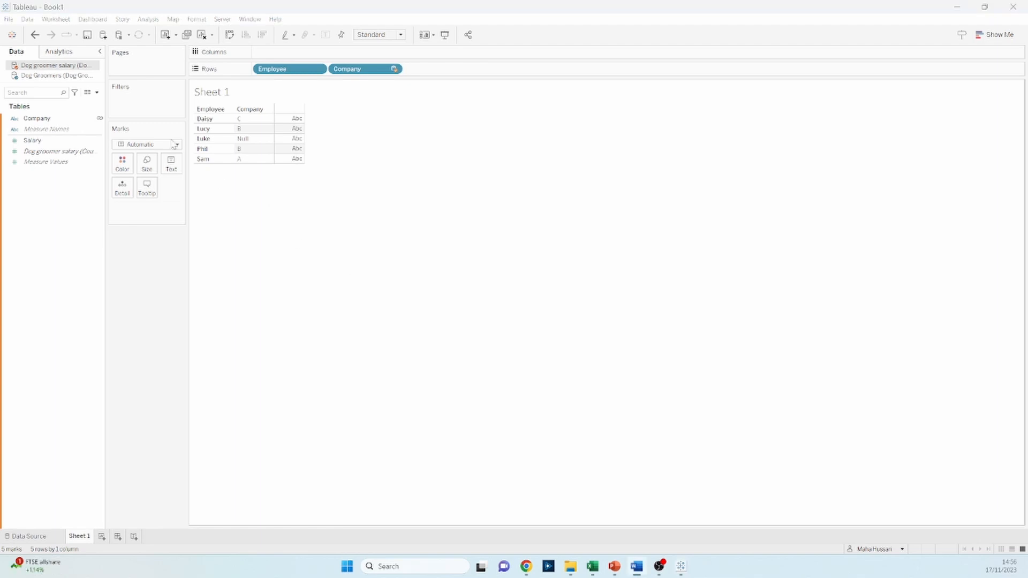
# Clear the sheet and rebuild Rows with Company from Dog groomer salary as primary and Employee from Dog Groomers as secondary
pyautogui.click(203, 35)
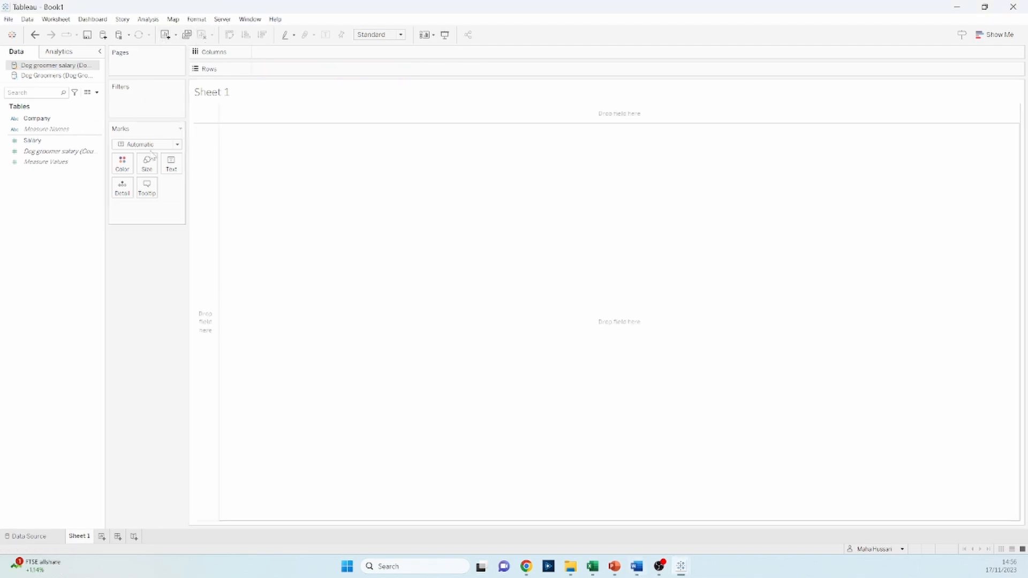
pyautogui.moveTo(76, 120); pyautogui.dragTo(318, 71)
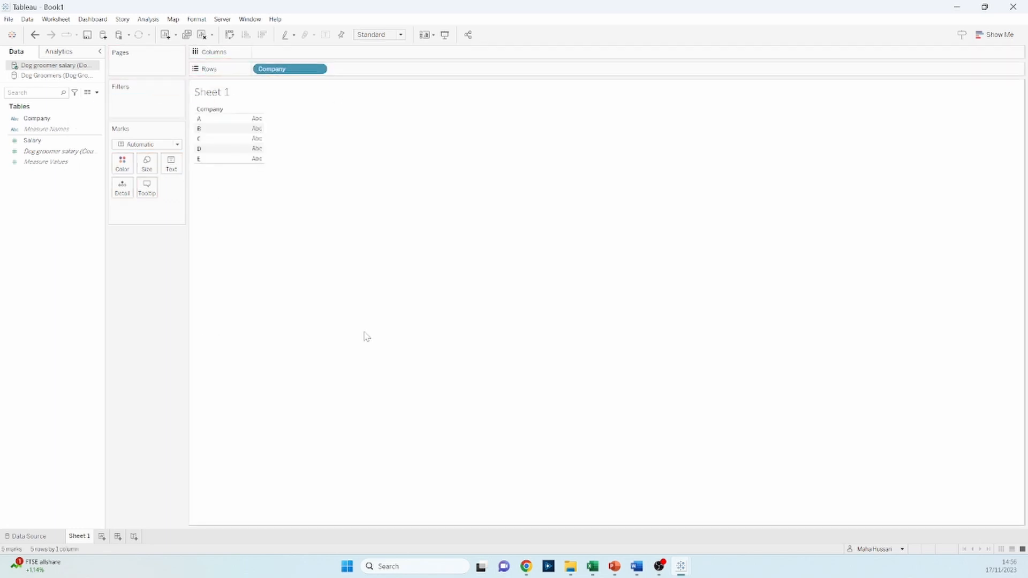
pyautogui.click(53, 78)
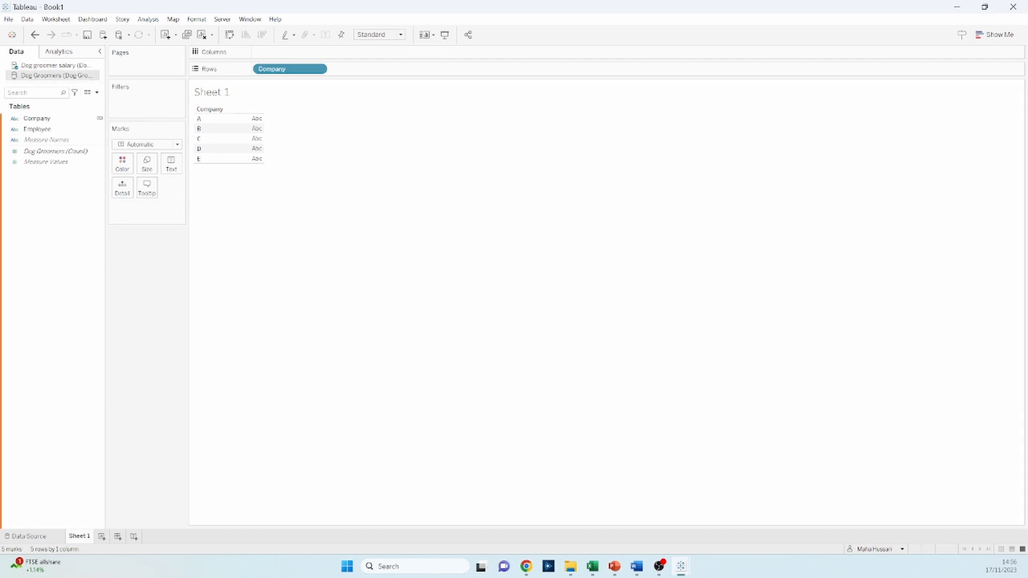
pyautogui.click(63, 131)
pyautogui.moveTo(62, 133); pyautogui.dragTo(407, 76)
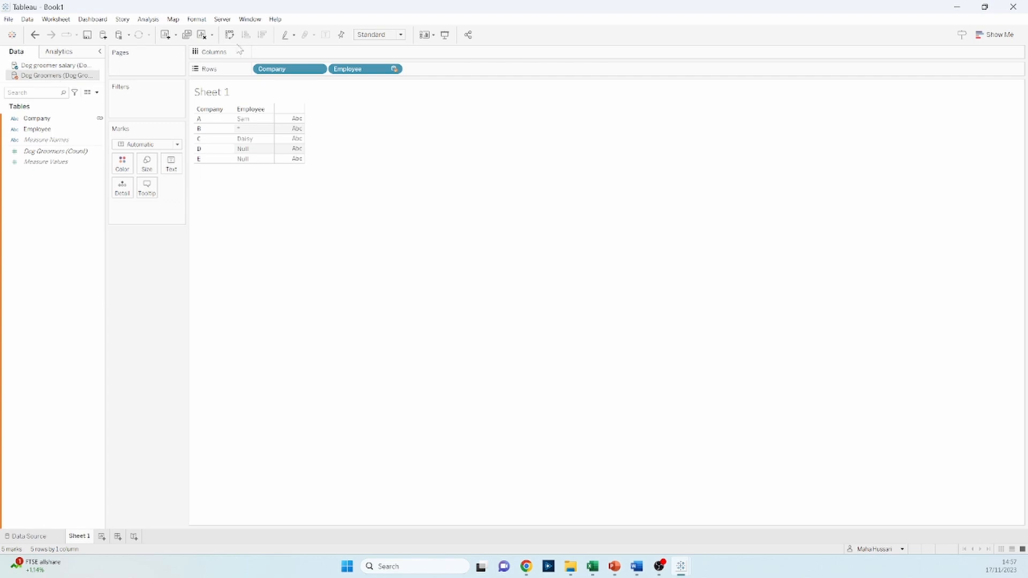
# Clear the sheet and place Employee and Company on Rows, both from the Dog Groomers data source
pyautogui.click(202, 34)
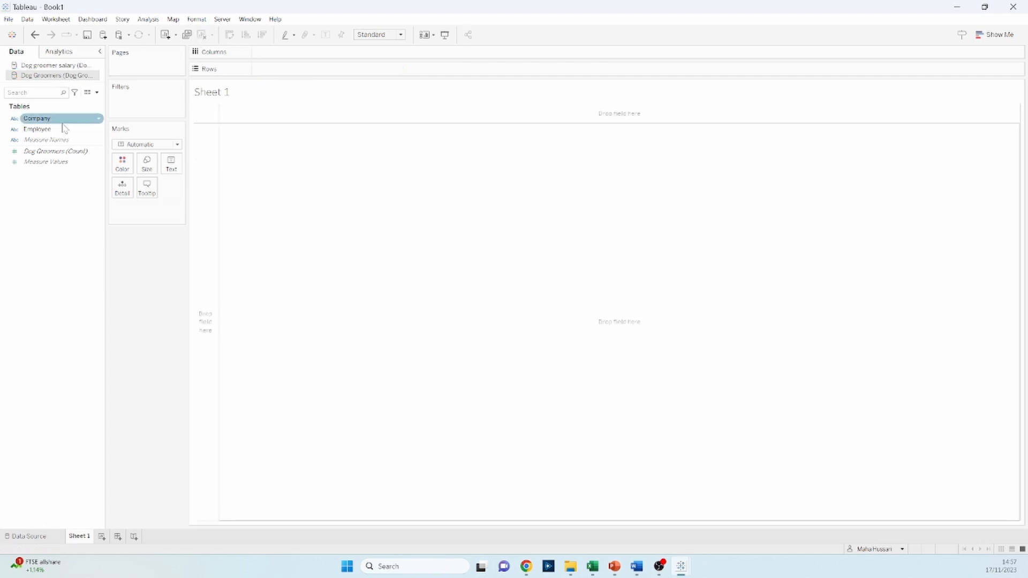
pyautogui.moveTo(66, 130); pyautogui.dragTo(319, 74)
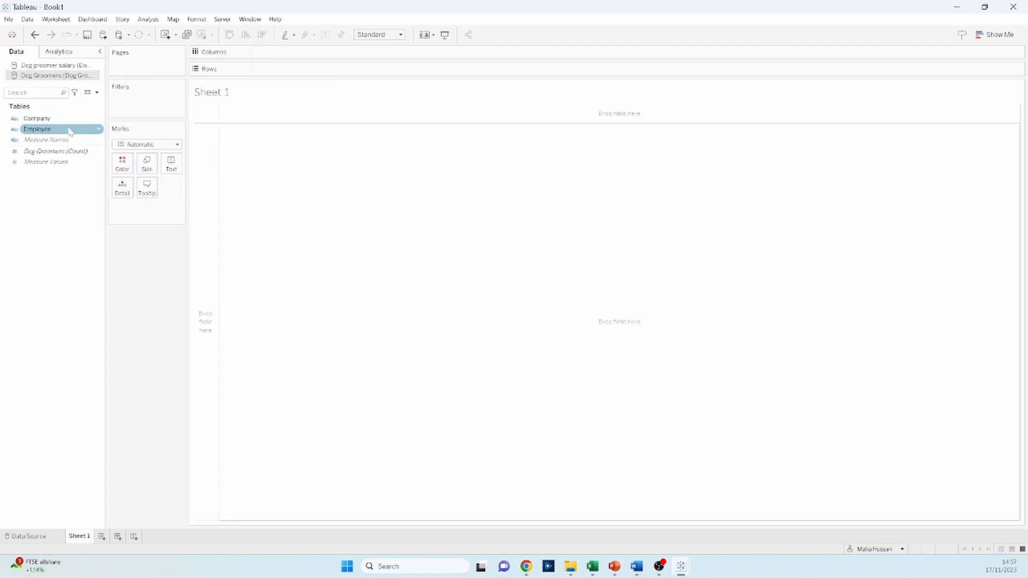
pyautogui.moveTo(68, 120); pyautogui.dragTo(392, 70)
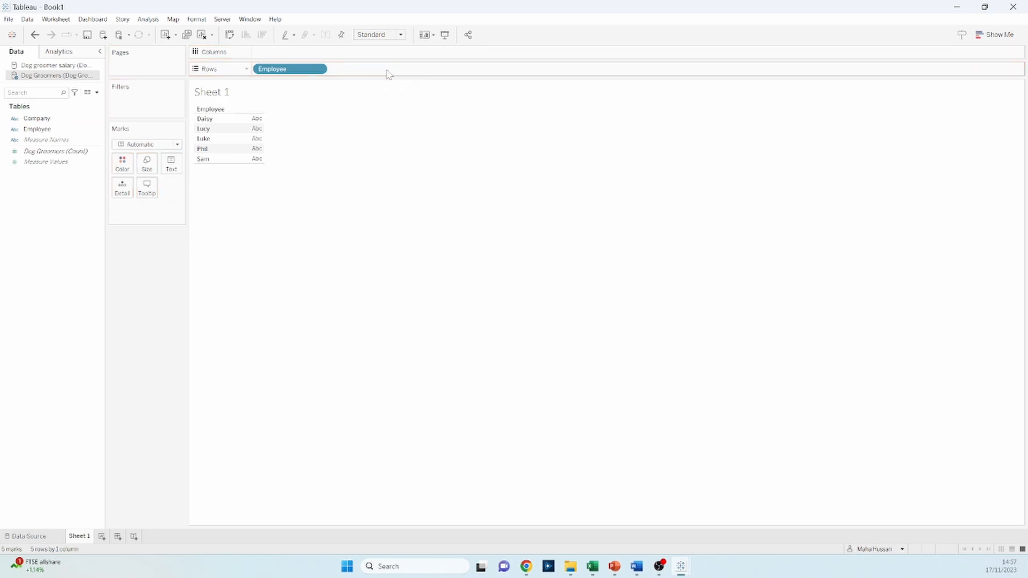
pyautogui.moveTo(36, 119); pyautogui.dragTo(359, 74)
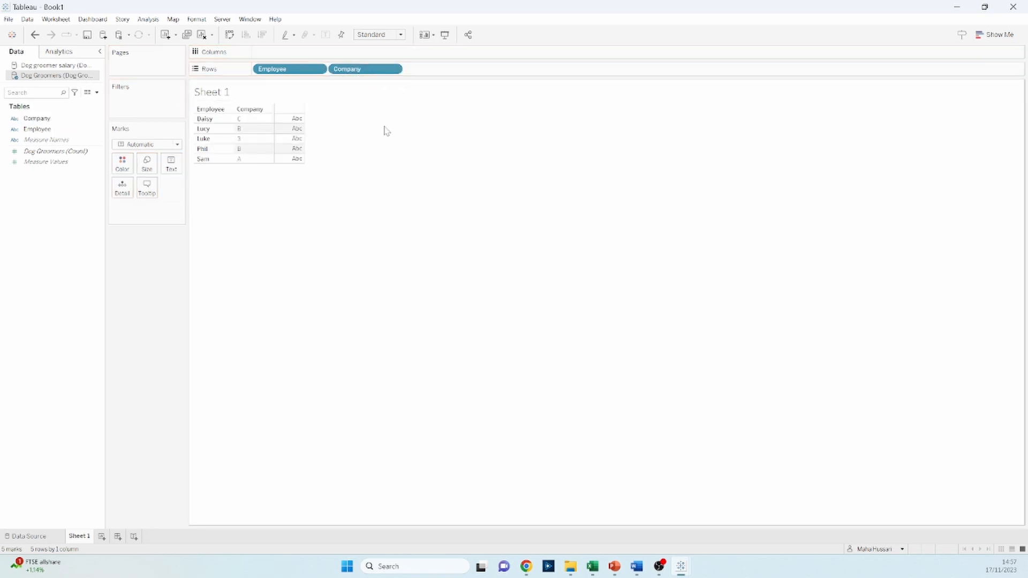